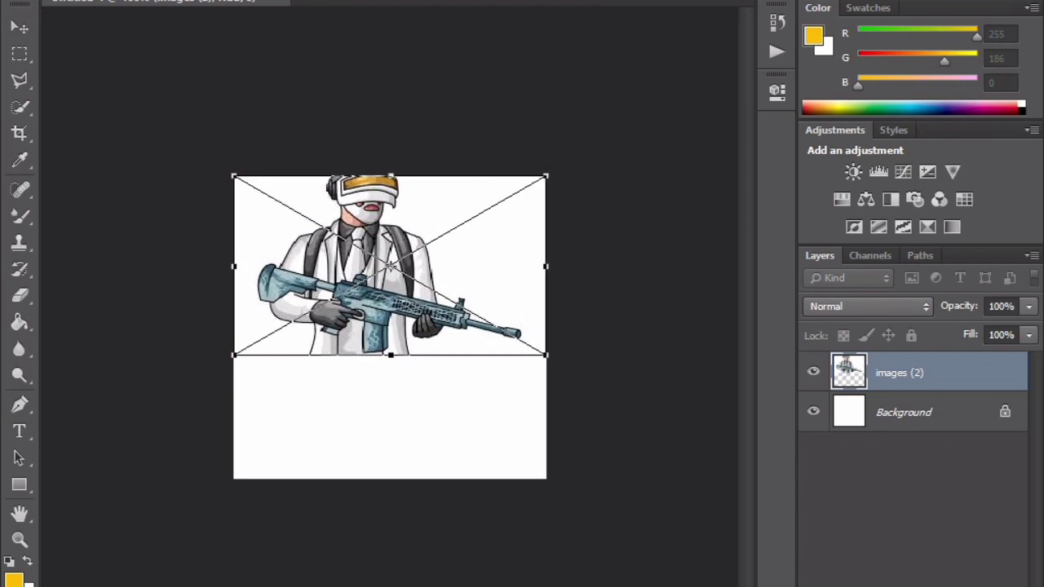
Commit the placed character image and hide the Background layer
{"action": "key", "text": "Return"}
{"action": "left_click", "coordinate": [814, 412]}
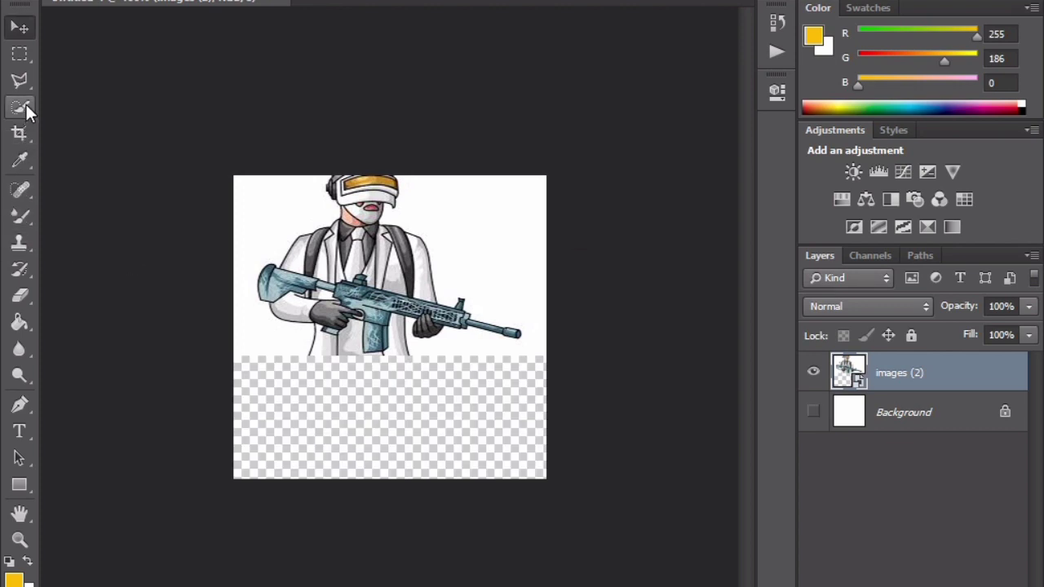
Trace a closed selection around the helmeted character and the rifle with the Polygonal Lasso tool
{"action": "right_click", "coordinate": [23, 76]}
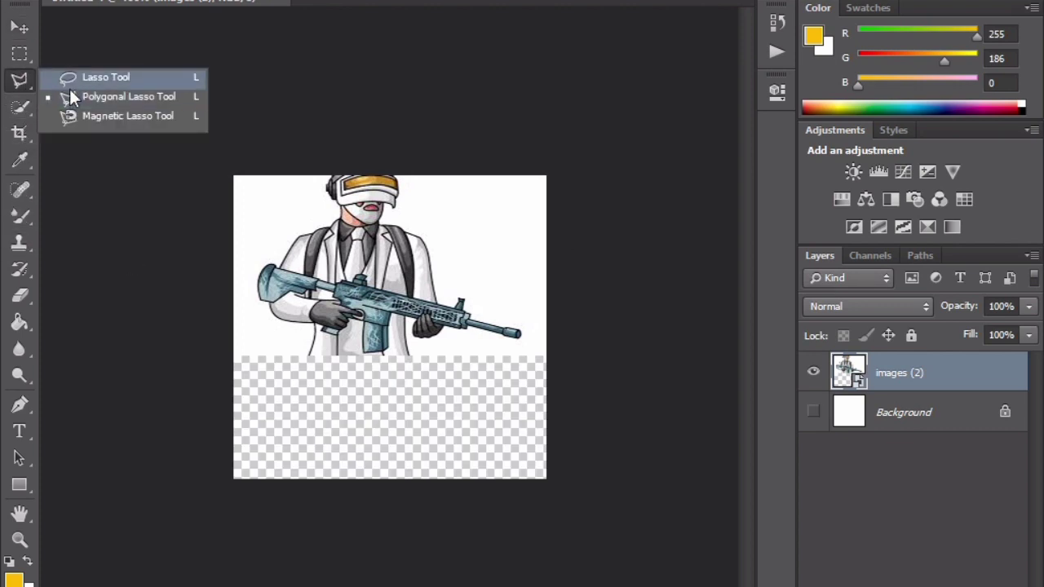
{"action": "left_click", "coordinate": [98, 77]}
{"action": "right_click", "coordinate": [21, 80]}
{"action": "left_click", "coordinate": [122, 96]}
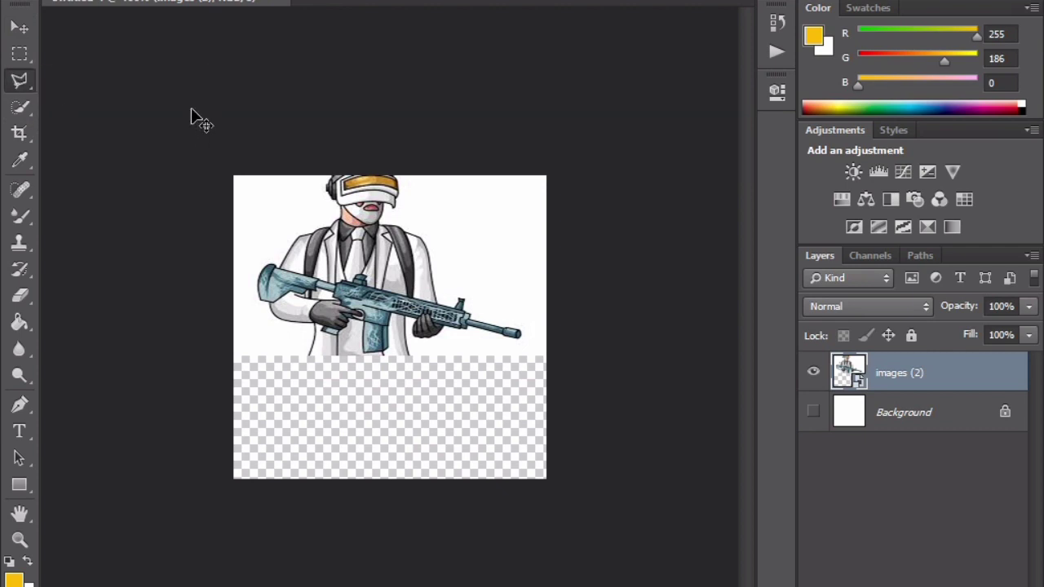
{"action": "key", "text": "ctrl+plus"}
{"action": "key", "text": "ctrl+plus"}
{"action": "key", "text": "ctrl+plus"}
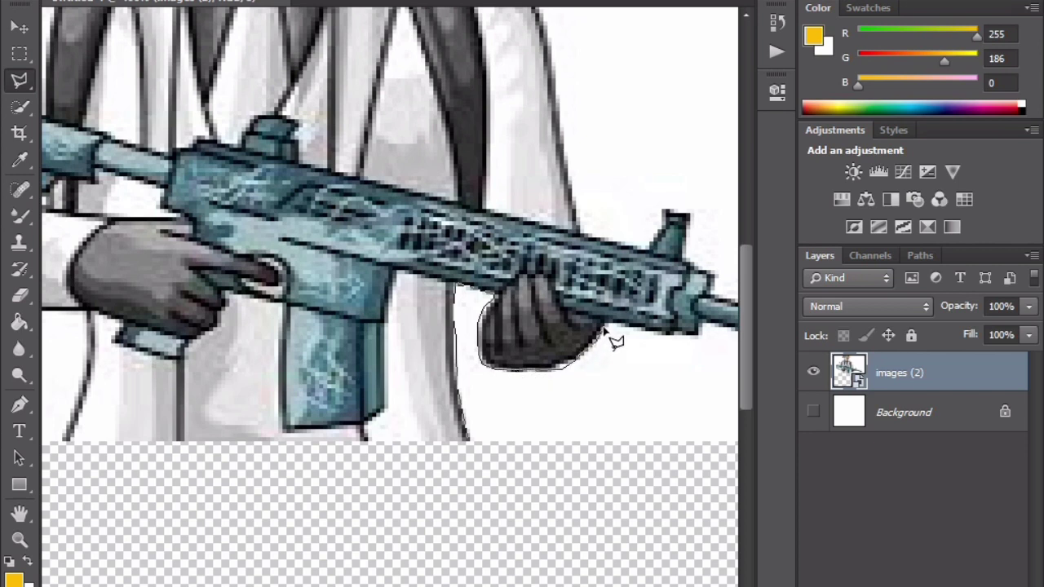
{"action": "mouse_move", "coordinate": [613, 339]}
{"action": "left_mouse_down"}
{"action": "mouse_move", "coordinate": [638, 338]}
{"action": "mouse_move", "coordinate": [554, 335]}
{"action": "mouse_move", "coordinate": [465, 432]}
{"action": "mouse_move", "coordinate": [617, 351]}
{"action": "left_mouse_up"}
{"action": "left_click", "coordinate": [641, 339]}
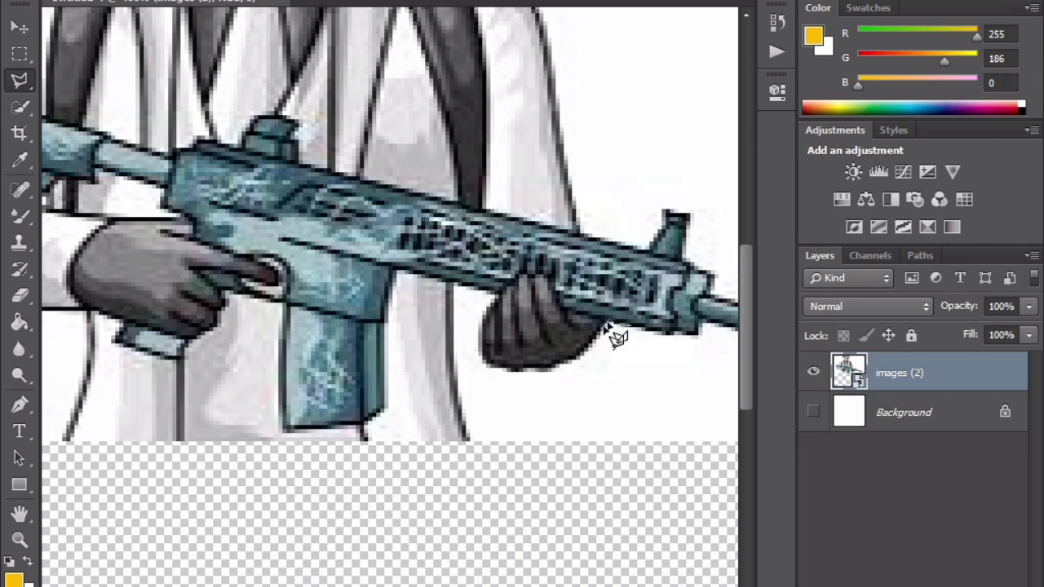
{"action": "left_click", "coordinate": [607, 325]}
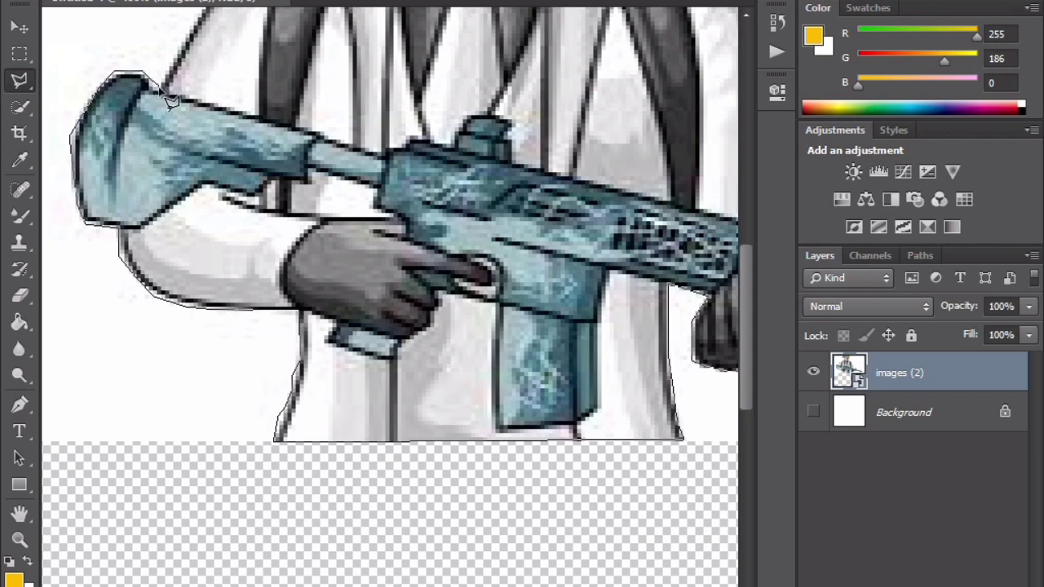
{"action": "scroll", "coordinate": [195, 32], "scroll_direction": "up", "scroll_amount": 3}
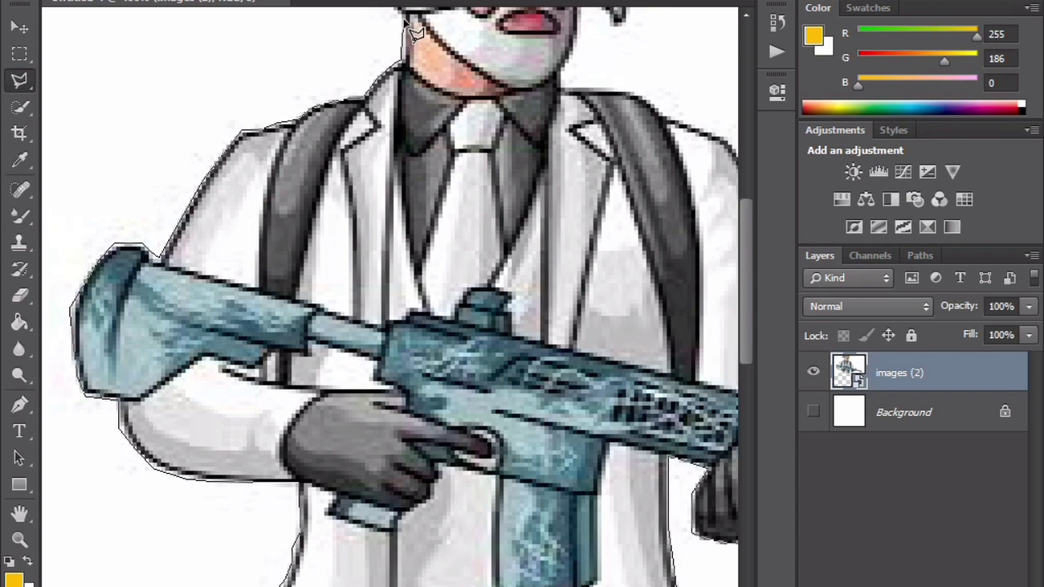
{"action": "scroll", "coordinate": [412, 29], "scroll_direction": "up", "scroll_amount": 3}
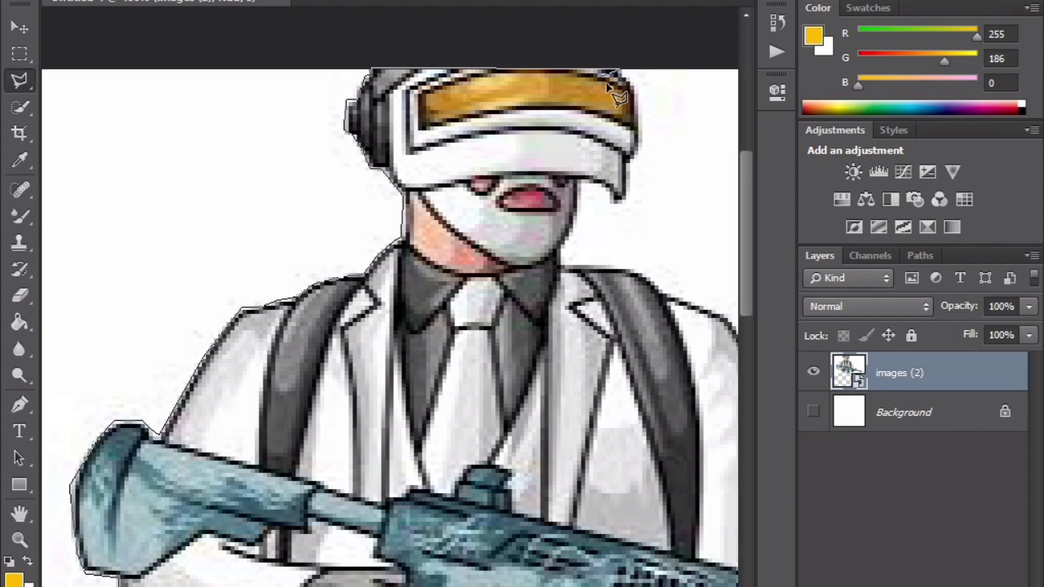
{"action": "scroll", "coordinate": [646, 97], "scroll_direction": "right", "scroll_amount": 8}
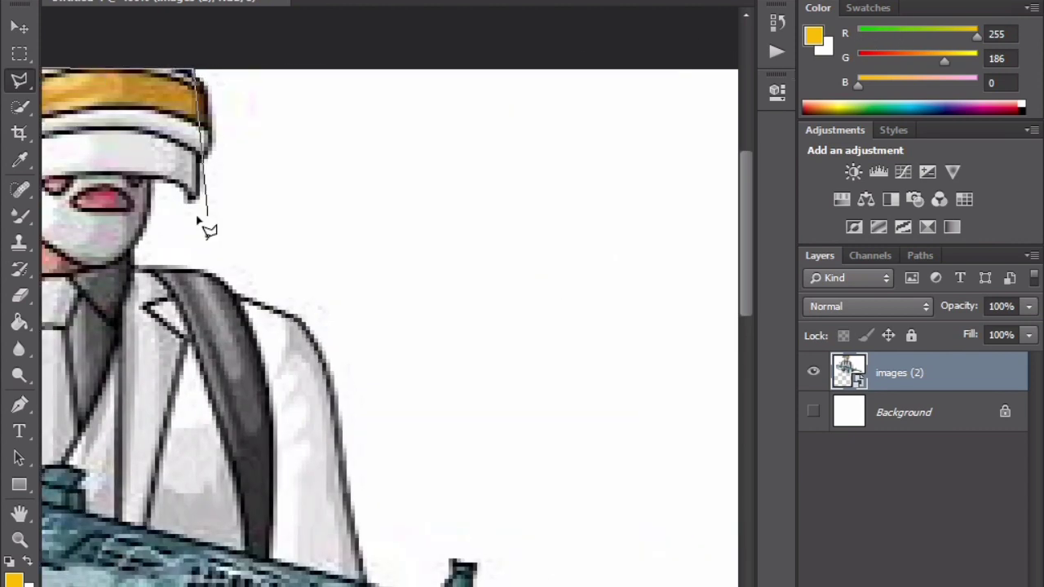
{"action": "scroll", "coordinate": [655, 231], "scroll_direction": "left", "scroll_amount": 4}
{"action": "scroll", "coordinate": [625, 123], "scroll_direction": "right", "scroll_amount": 5}
{"action": "scroll", "coordinate": [625, 123], "scroll_direction": "left", "scroll_amount": 3}
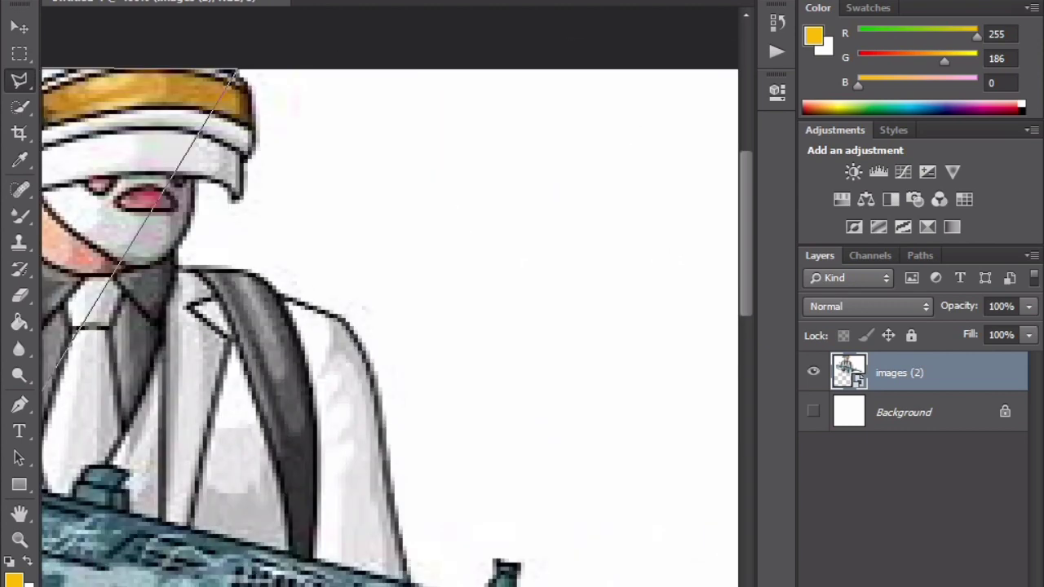
{"action": "scroll", "coordinate": [481, 113], "scroll_direction": "left", "scroll_amount": 4}
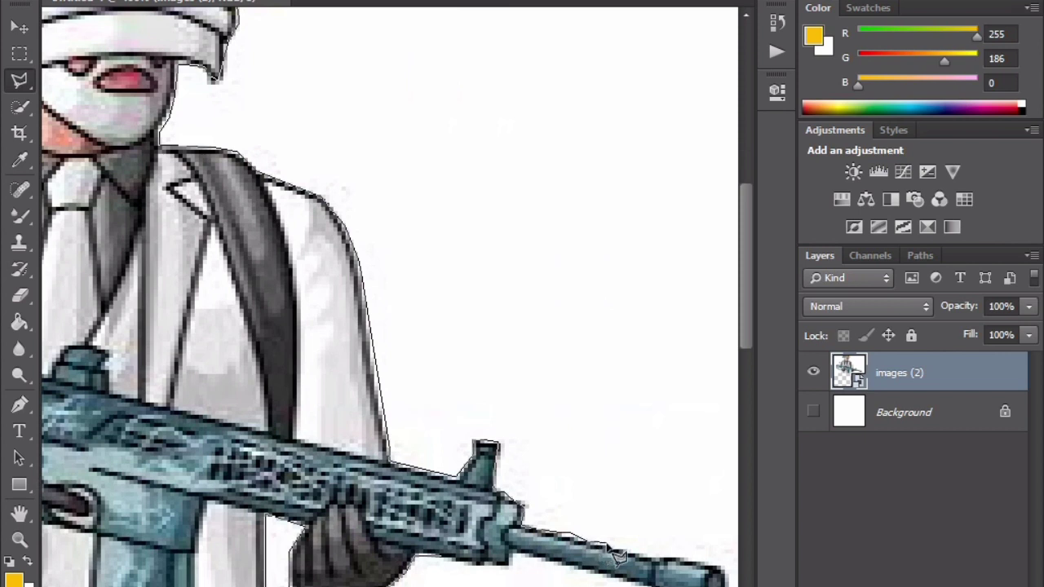
{"action": "left_click_drag", "start_coordinate": [618, 557], "coordinate": [720, 576]}
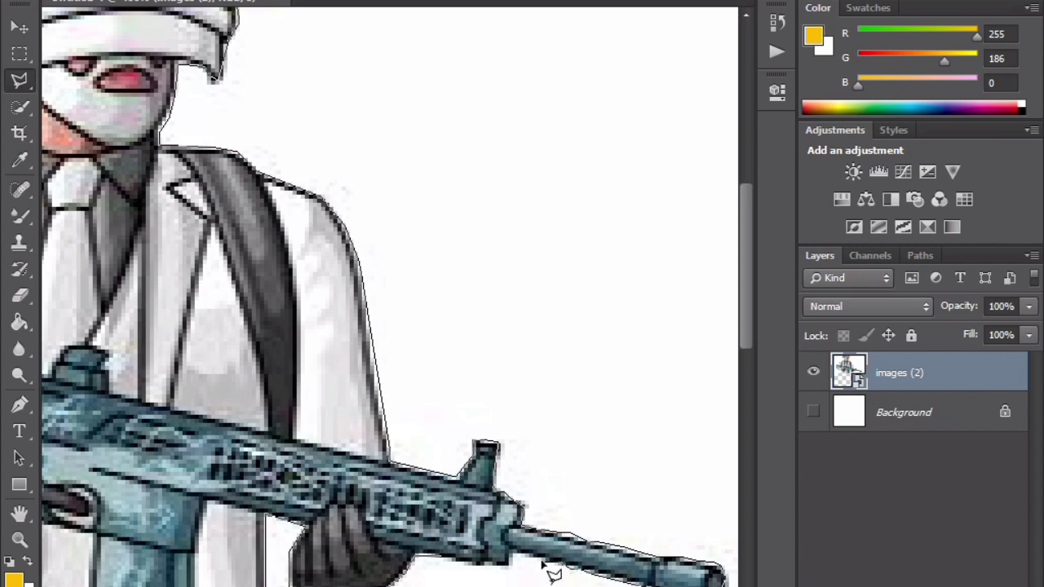
{"action": "left_click", "coordinate": [465, 576]}
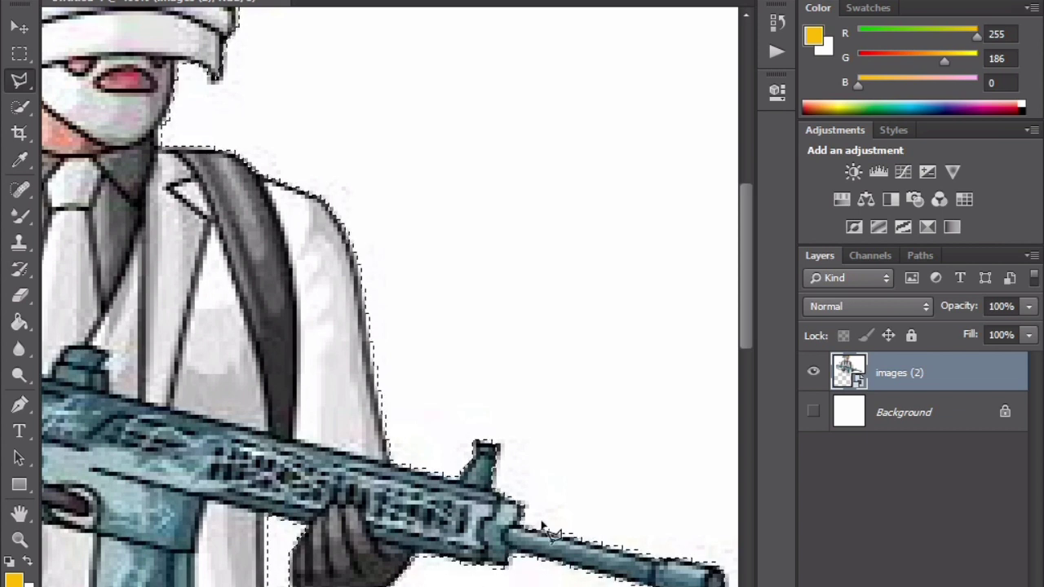
Copy the selected character to a new layer and hide the images (2) layer
{"action": "key", "text": "ctrl+minus"}
{"action": "key", "text": "ctrl+minus"}
{"action": "key", "text": "ctrl+minus"}
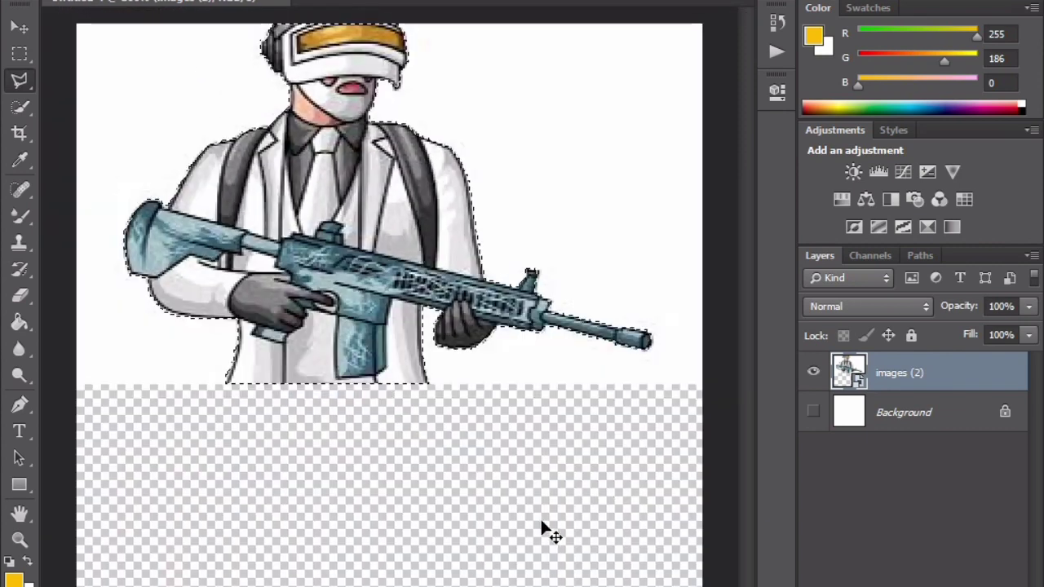
{"action": "key", "text": "ctrl+j"}
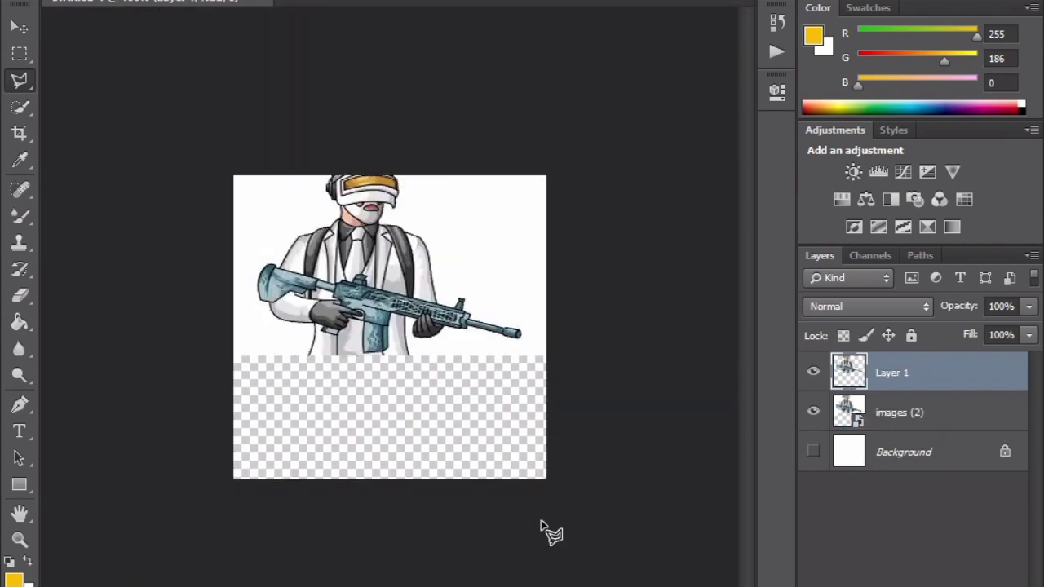
{"action": "left_click", "coordinate": [814, 411]}
Show the Background layer again and unlock it as a regular layer, leaving its blending options at their defaults
{"action": "left_click_drag", "start_coordinate": [862, 376], "coordinate": [867, 453]}
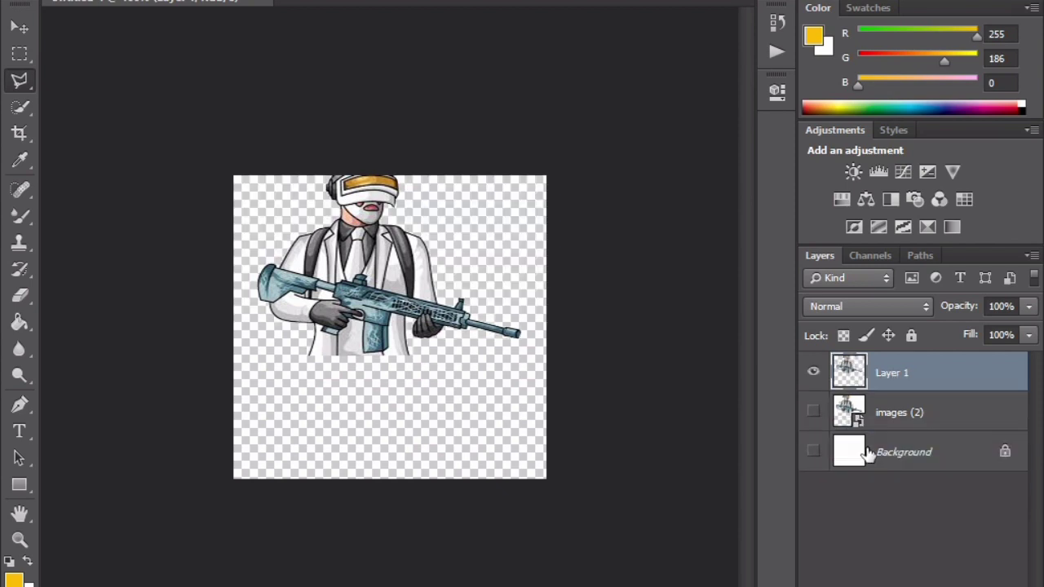
{"action": "left_click", "coordinate": [814, 452]}
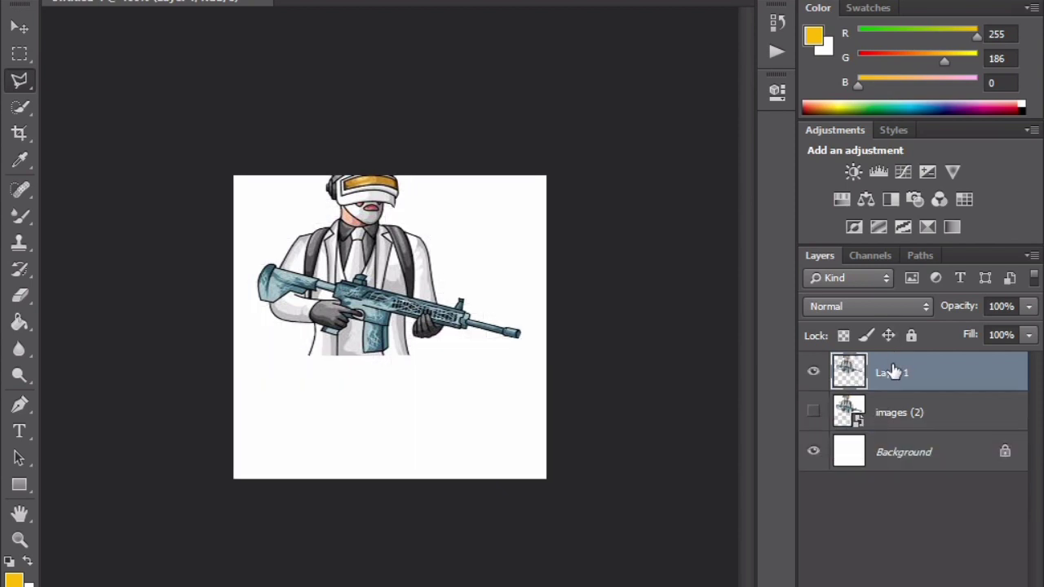
{"action": "left_click_drag", "start_coordinate": [893, 372], "coordinate": [886, 449]}
{"action": "double_click", "coordinate": [999, 453]}
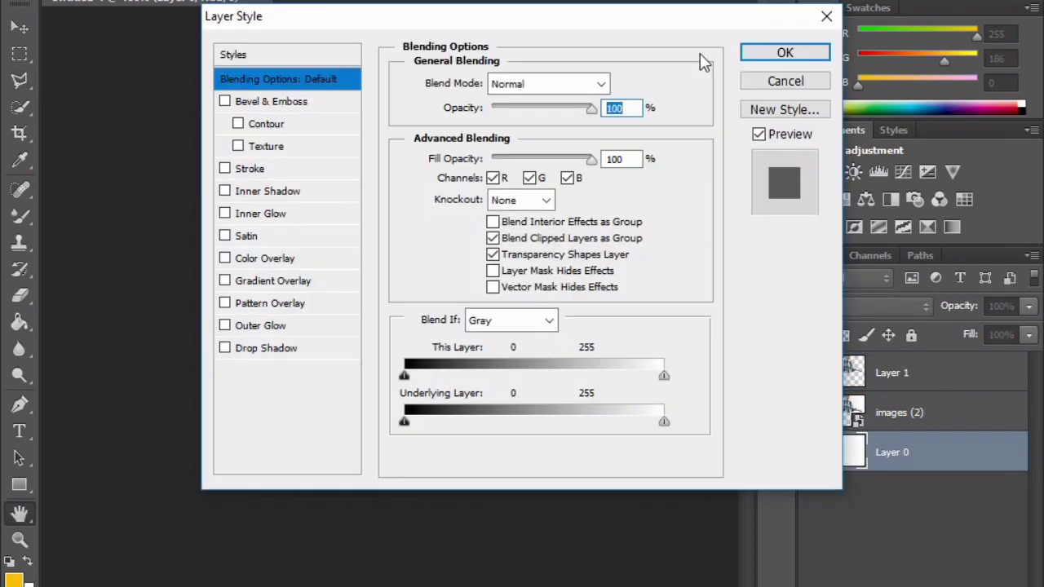
{"action": "left_click", "coordinate": [785, 81]}
Move Layer 1 below the images (2) layer and delete the images (2) layer
{"action": "left_click_drag", "start_coordinate": [887, 367], "coordinate": [898, 441]}
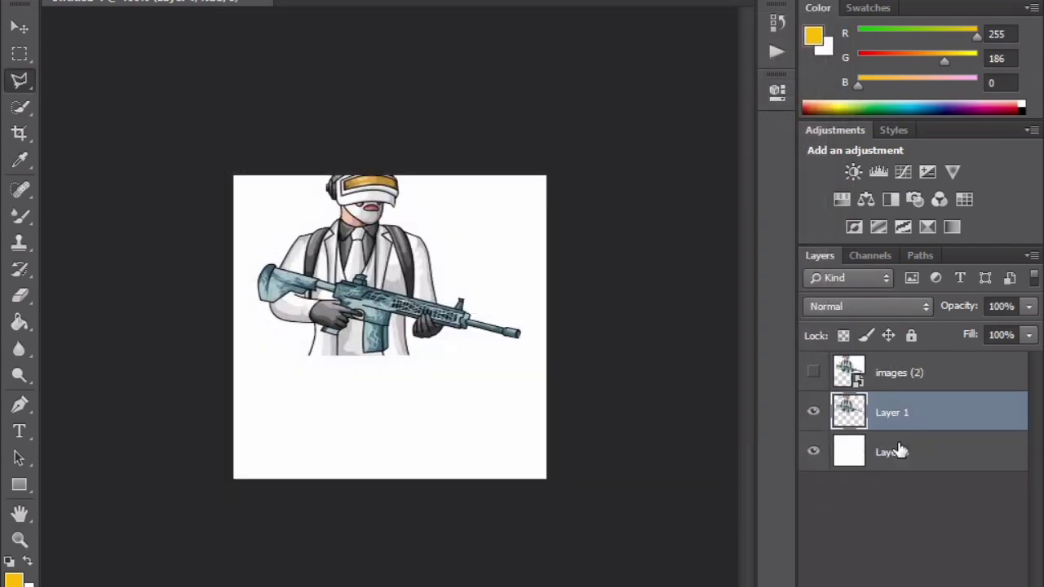
{"action": "right_click", "coordinate": [881, 371]}
{"action": "left_click", "coordinate": [956, 366]}
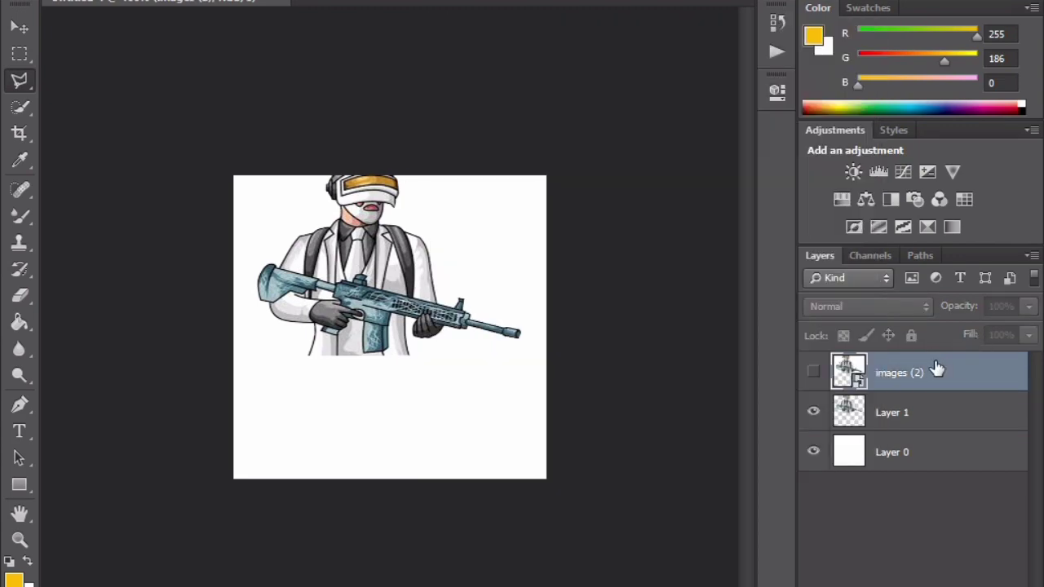
{"action": "right_click", "coordinate": [937, 367]}
{"action": "left_click", "coordinate": [571, 75]}
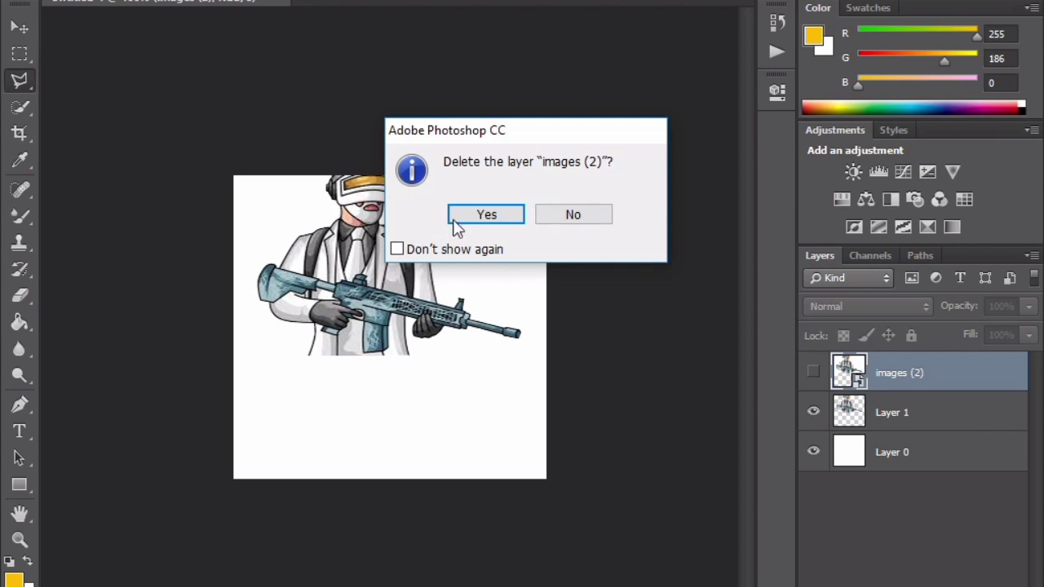
{"action": "left_click", "coordinate": [486, 215]}
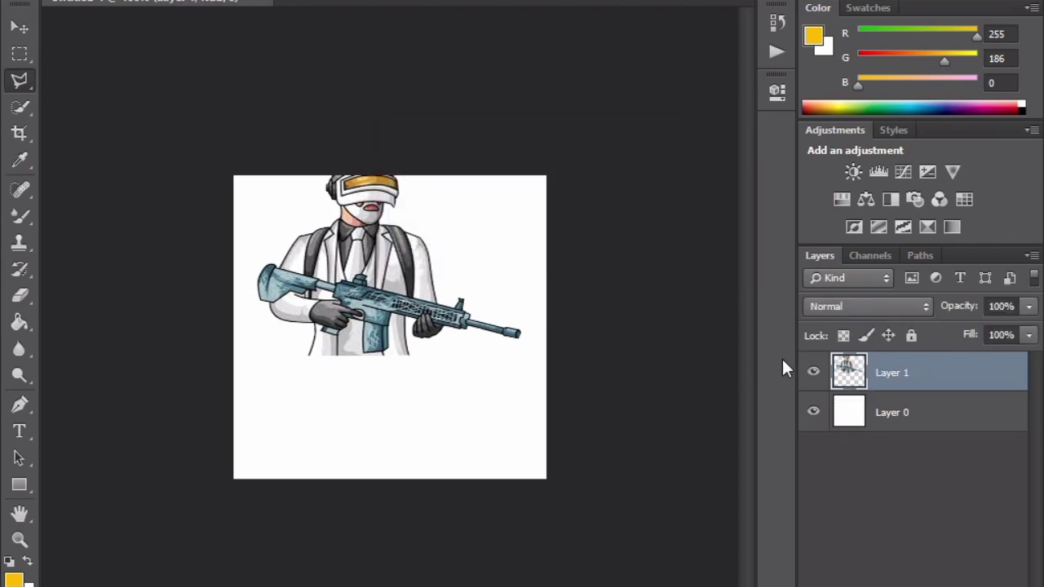
Hide Layer 1 and set the foreground color to orange f9960a
{"action": "left_click", "coordinate": [813, 371]}
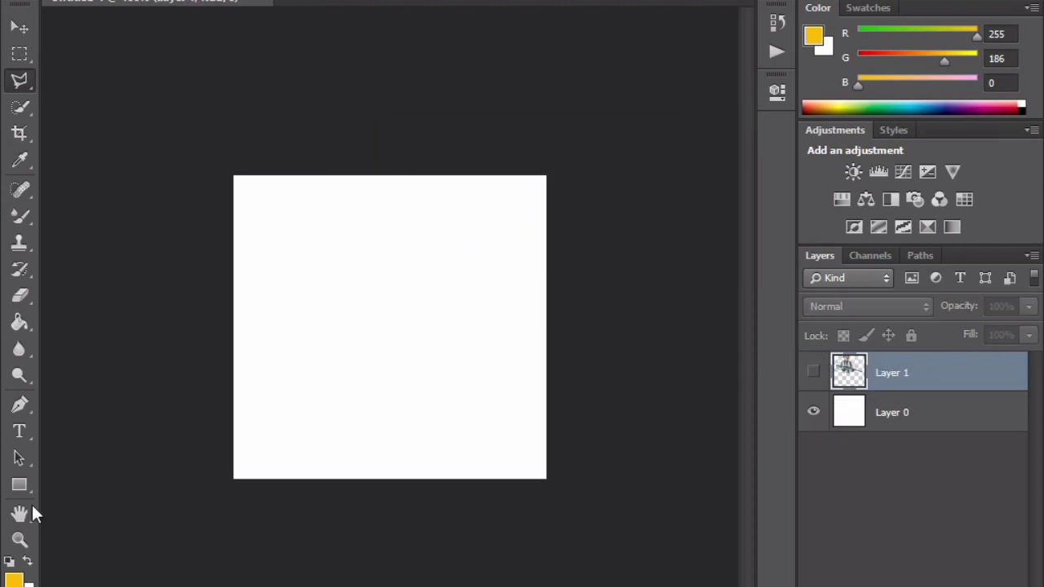
{"action": "left_click", "coordinate": [13, 581]}
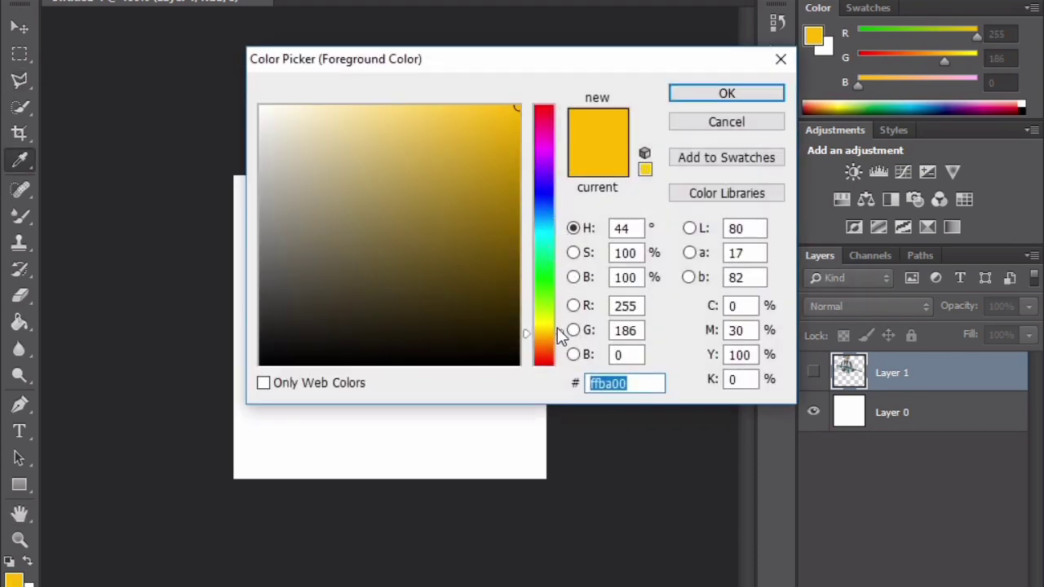
{"action": "left_click_drag", "start_coordinate": [558, 330], "coordinate": [562, 349]}
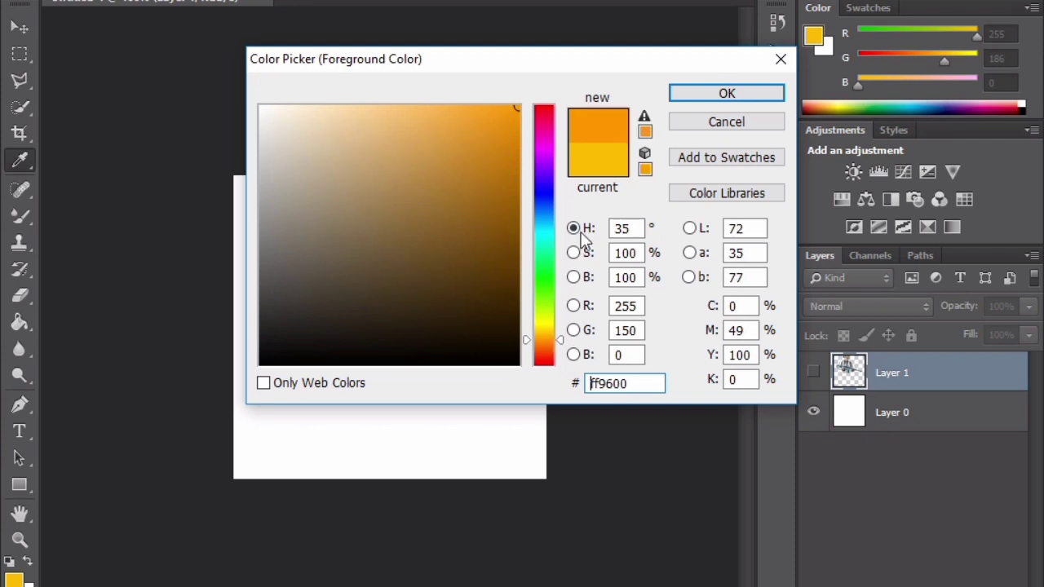
{"action": "mouse_move", "coordinate": [489, 121]}
{"action": "left_mouse_down"}
{"action": "mouse_move", "coordinate": [517, 112]}
{"action": "mouse_move", "coordinate": [509, 109]}
{"action": "left_mouse_up"}
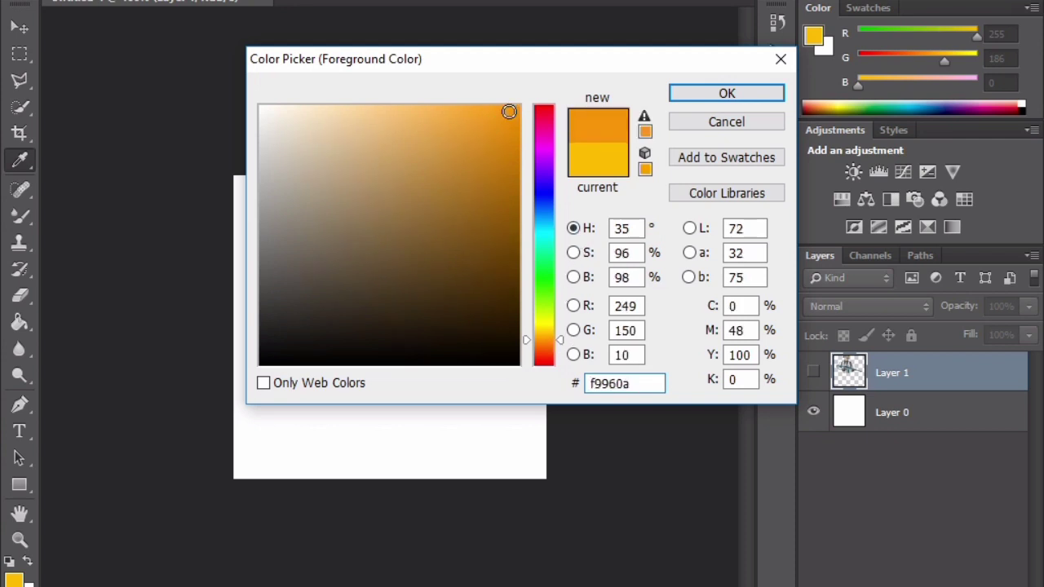
{"action": "left_click", "coordinate": [692, 93]}
{"action": "key", "text": "l"}
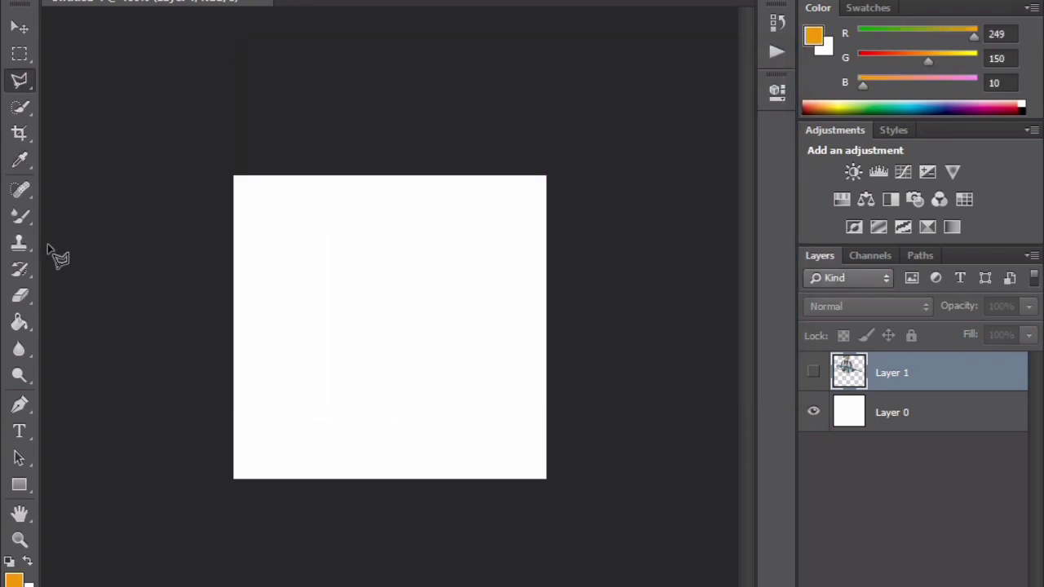
{"action": "left_click", "coordinate": [321, 255]}
{"action": "double_click", "coordinate": [282, 285]}
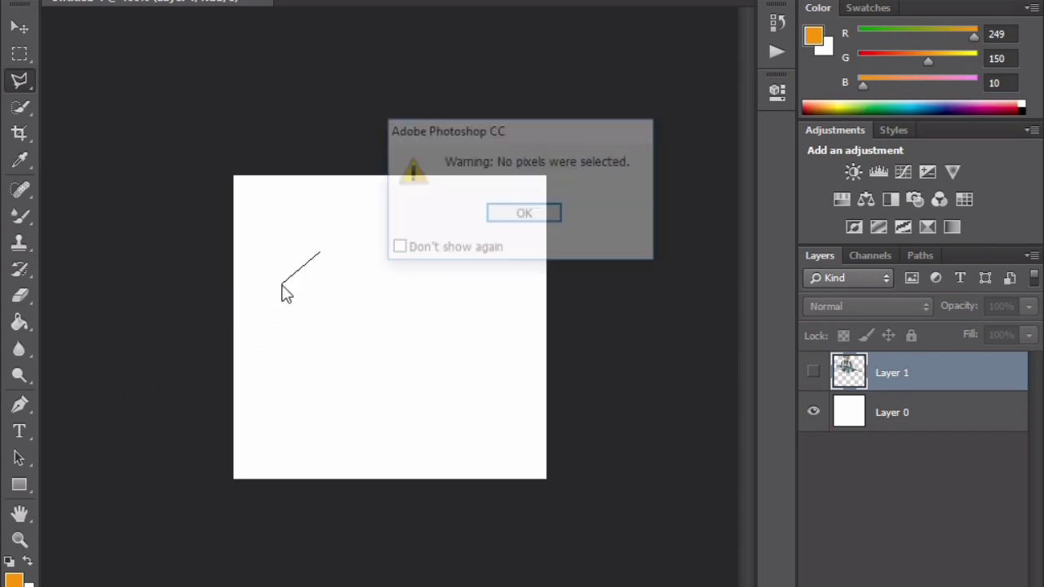
{"action": "left_click", "coordinate": [495, 215]}
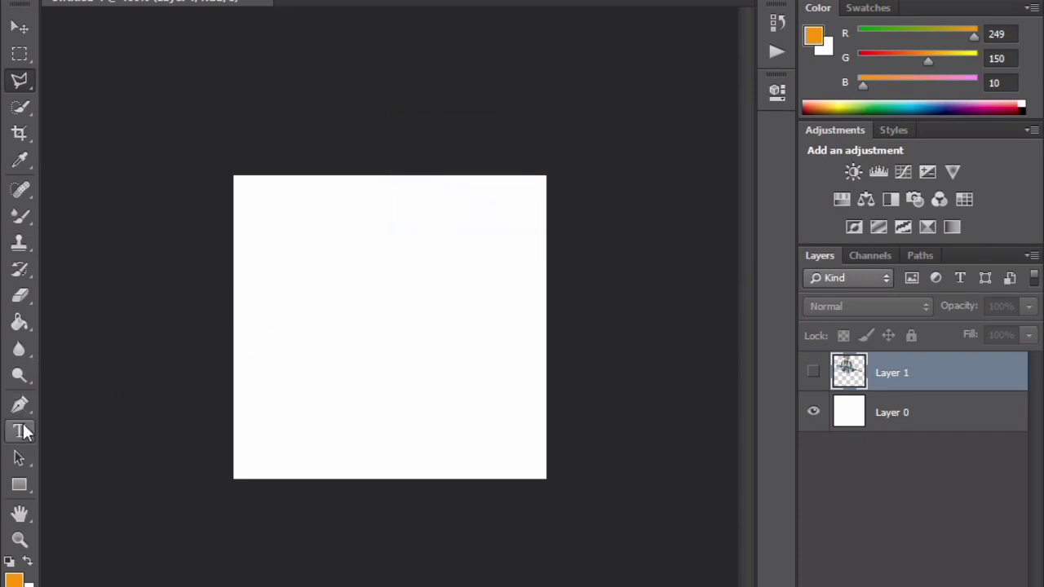
Fill Layer 0 with the orange foreground color using the Paint Bucket, and show Layer 1 again
{"action": "left_click", "coordinate": [25, 324]}
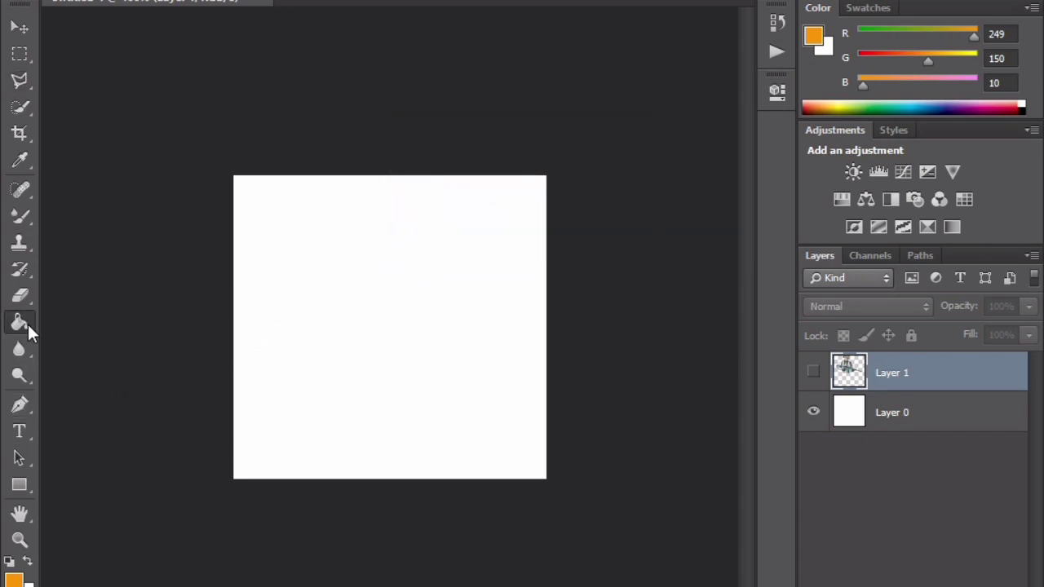
{"action": "left_click", "coordinate": [366, 318]}
{"action": "left_click", "coordinate": [573, 213]}
{"action": "left_click", "coordinate": [912, 406]}
{"action": "left_click", "coordinate": [282, 290]}
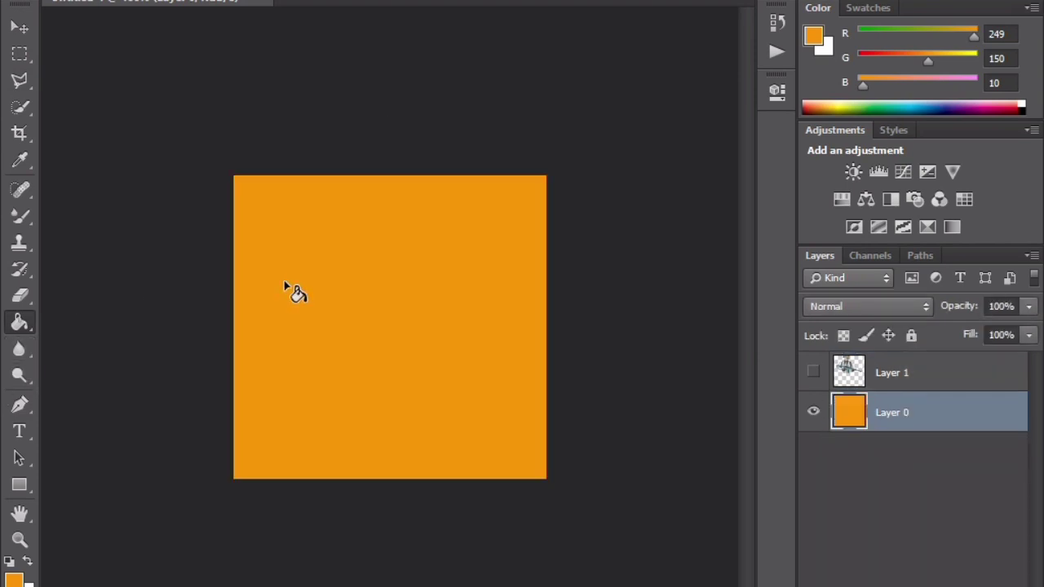
{"action": "left_click", "coordinate": [813, 373]}
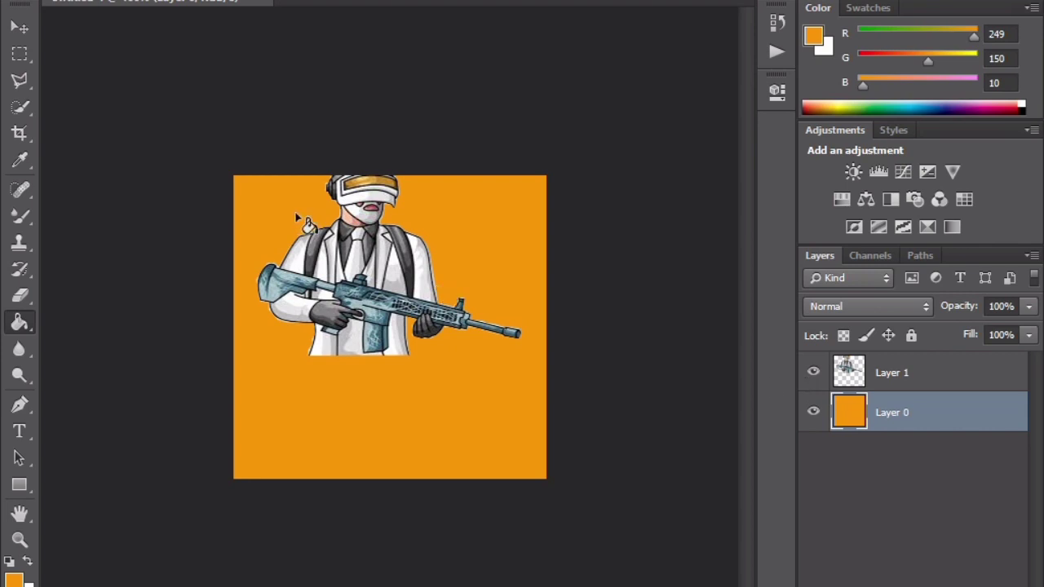
Move the character on Layer 1 slightly to the right so the rifle's muzzle reaches the canvas edge
{"action": "left_click", "coordinate": [16, 31]}
{"action": "mouse_move", "coordinate": [330, 167]}
{"action": "left_mouse_down"}
{"action": "mouse_move", "coordinate": [390, 219]}
{"action": "mouse_move", "coordinate": [330, 167]}
{"action": "left_mouse_up"}
{"action": "left_click", "coordinate": [946, 379]}
{"action": "mouse_move", "coordinate": [381, 280]}
{"action": "left_mouse_down"}
{"action": "mouse_move", "coordinate": [393, 296]}
{"action": "mouse_move", "coordinate": [388, 278]}
{"action": "mouse_move", "coordinate": [400, 277]}
{"action": "left_mouse_up"}
Crop the canvas to remove part of the empty orange area below the character
{"action": "left_click", "coordinate": [19, 133]}
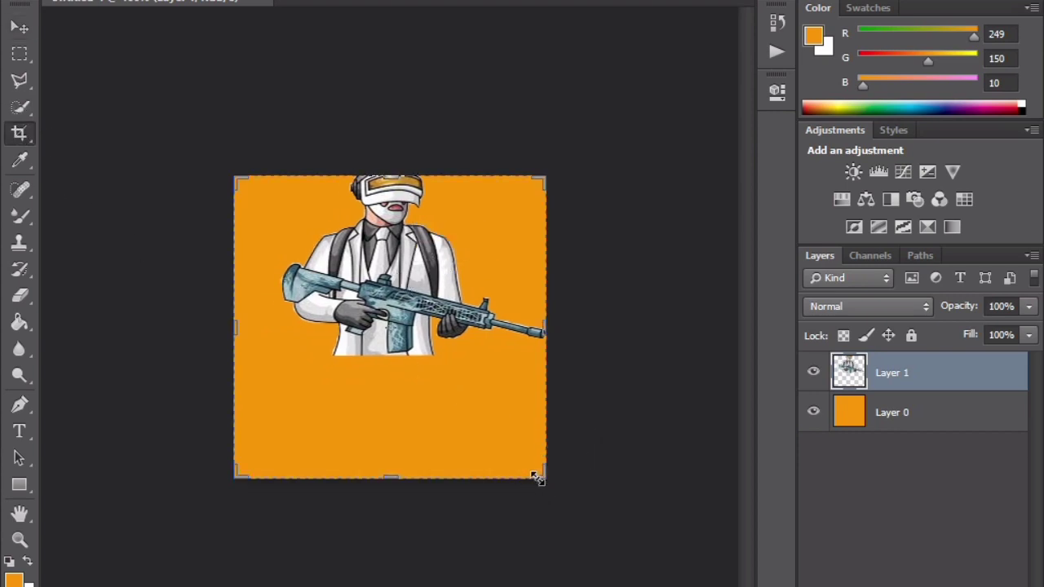
{"action": "left_click_drag", "start_coordinate": [537, 477], "coordinate": [537, 446]}
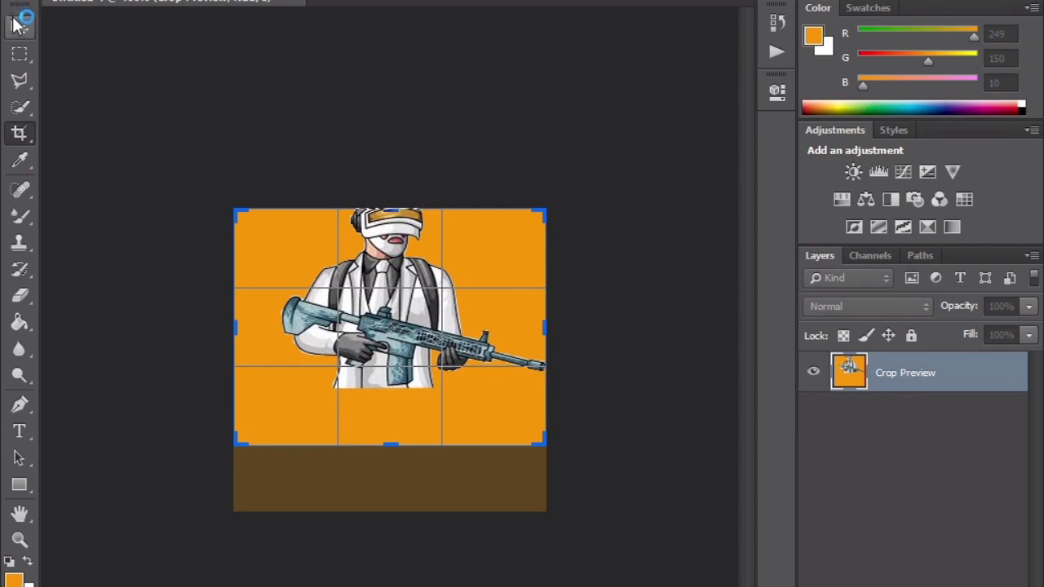
{"action": "left_click", "coordinate": [487, 215]}
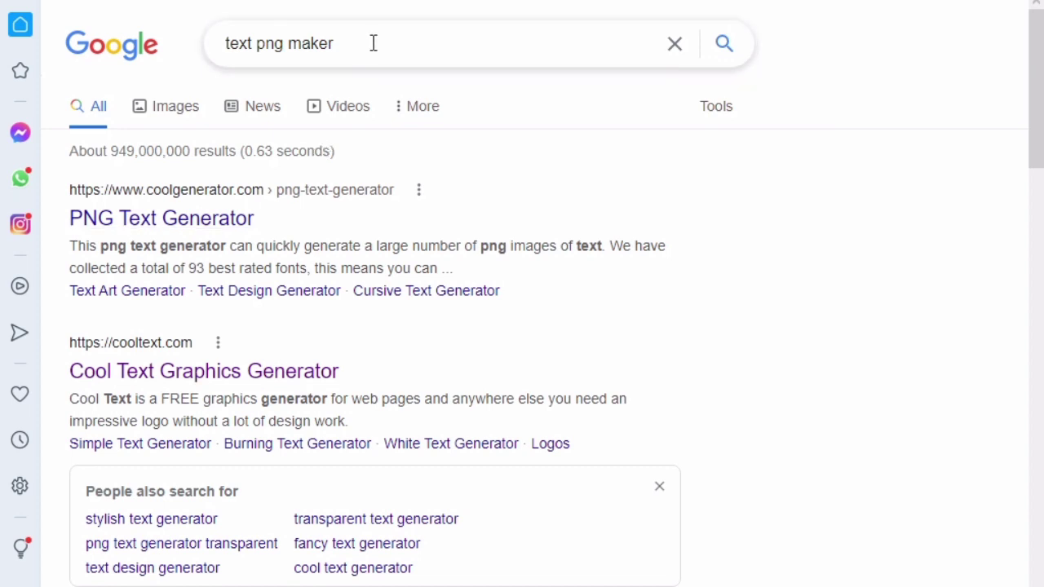
Switch to the web browser and open Cool Text Graphics Generator from the "text png maker" search results
{"action": "left_click_drag", "start_coordinate": [346, 48], "coordinate": [219, 45]}
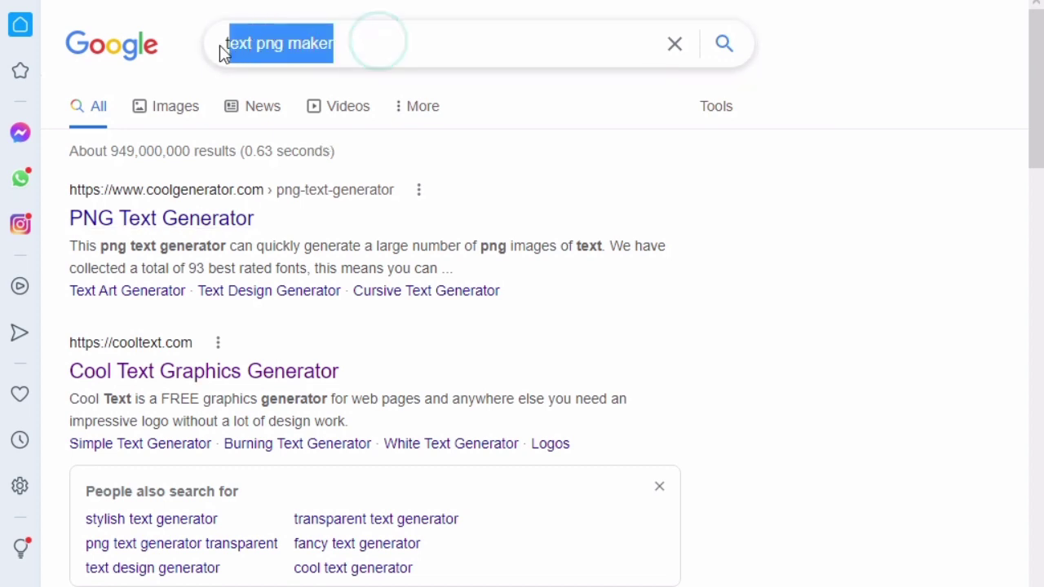
{"action": "left_click", "coordinate": [363, 32]}
{"action": "left_click", "coordinate": [325, 373]}
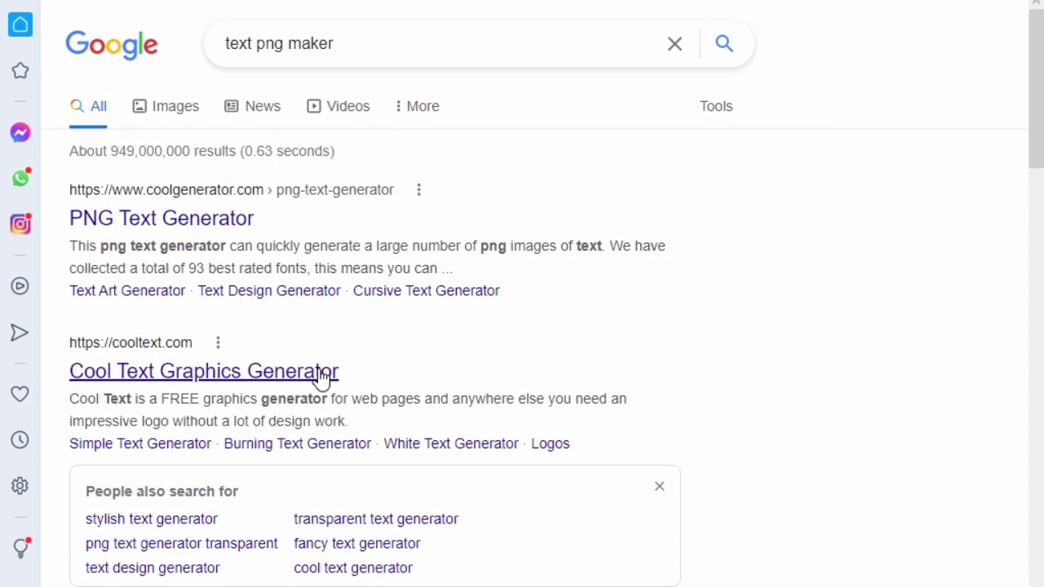
{"action": "left_click", "coordinate": [324, 374]}
Browse the text styles and choose Neon, dismissing the full-page advertisement to reach the Neon Text Generator
{"action": "scroll", "coordinate": [536, 385], "scroll_direction": "down", "scroll_amount": 2}
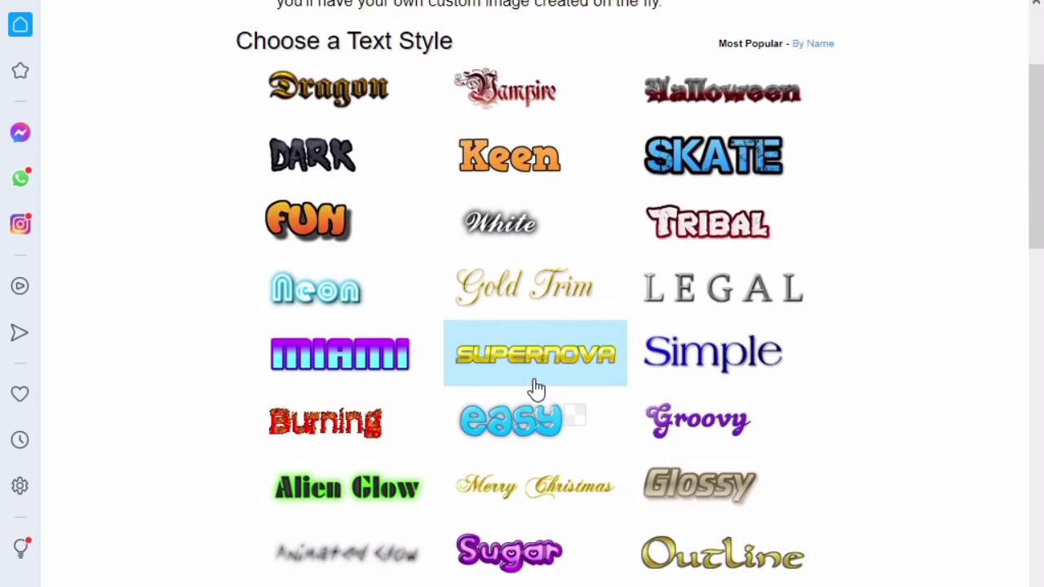
{"action": "scroll", "coordinate": [384, 290], "scroll_direction": "down", "scroll_amount": 4}
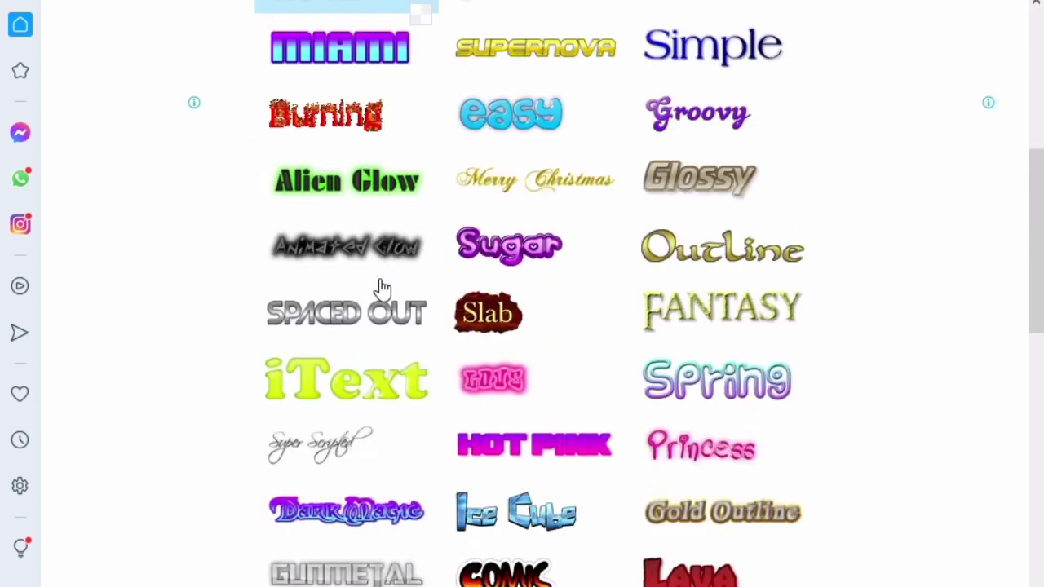
{"action": "scroll", "coordinate": [623, 303], "scroll_direction": "down", "scroll_amount": 4}
{"action": "scroll", "coordinate": [488, 310], "scroll_direction": "up", "scroll_amount": 8}
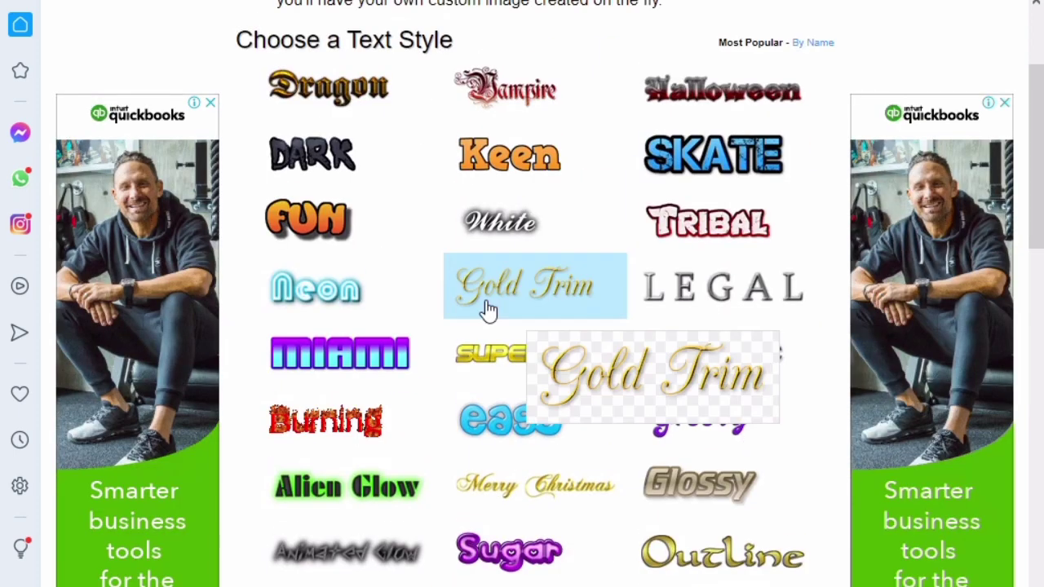
{"action": "left_click", "coordinate": [317, 287]}
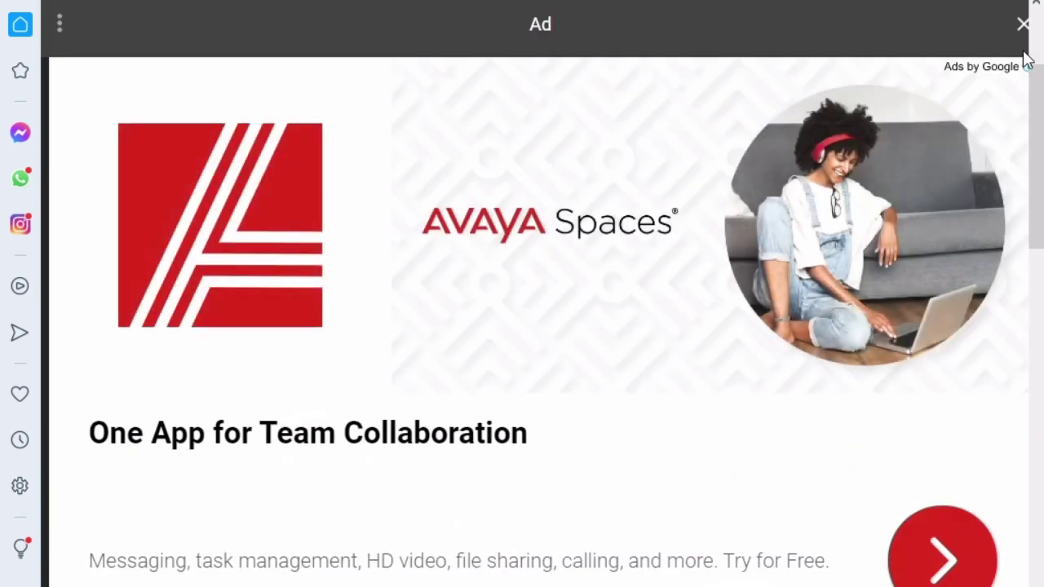
{"action": "left_click", "coordinate": [1022, 24]}
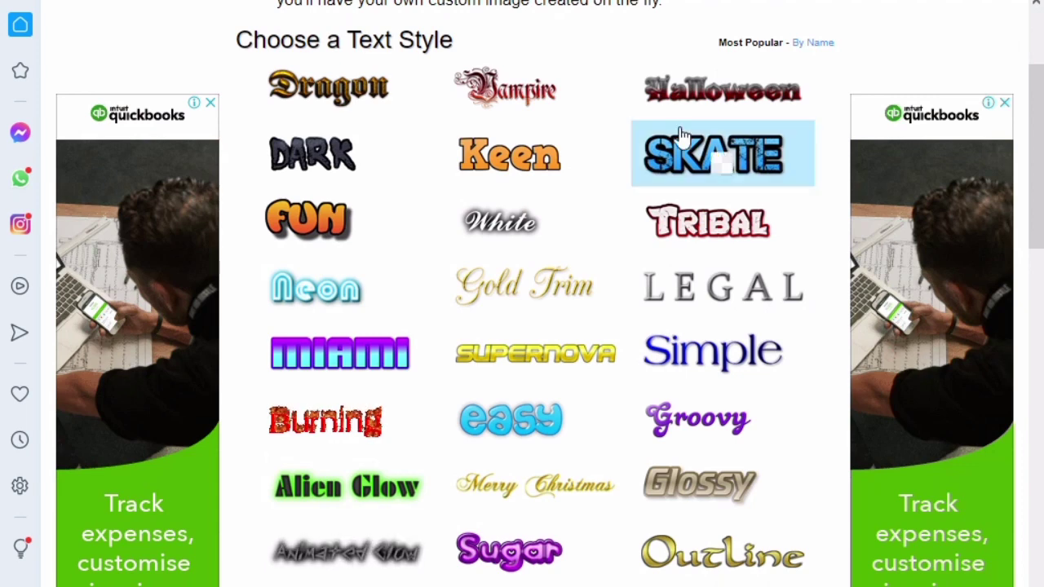
{"action": "scroll", "coordinate": [682, 136], "scroll_direction": "up", "scroll_amount": 3}
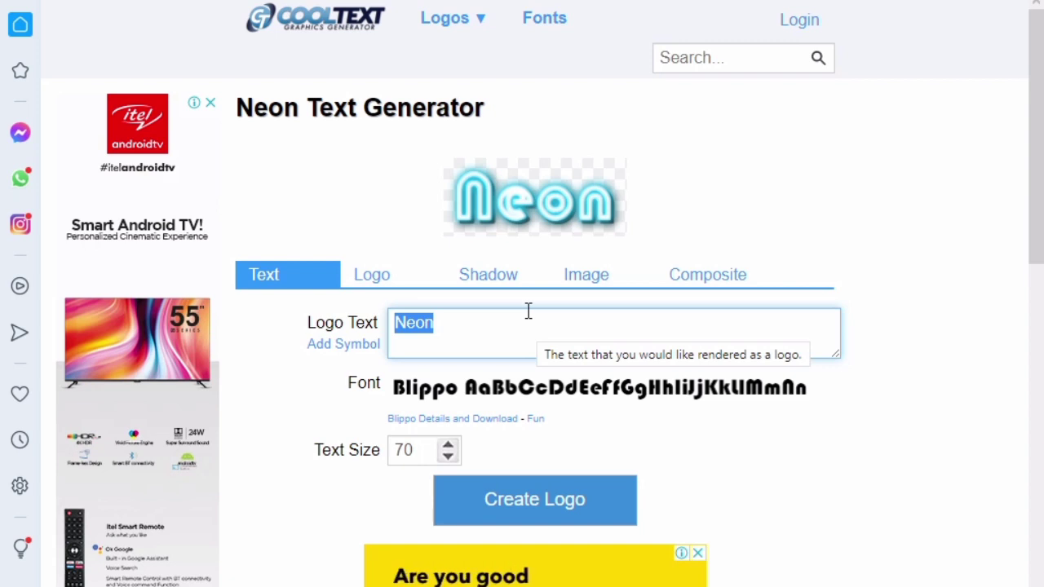
Set the logo text to FATHER and save the rendered neon text image as cooltext395182937434508.png
{"action": "key", "text": "BackSpace"}
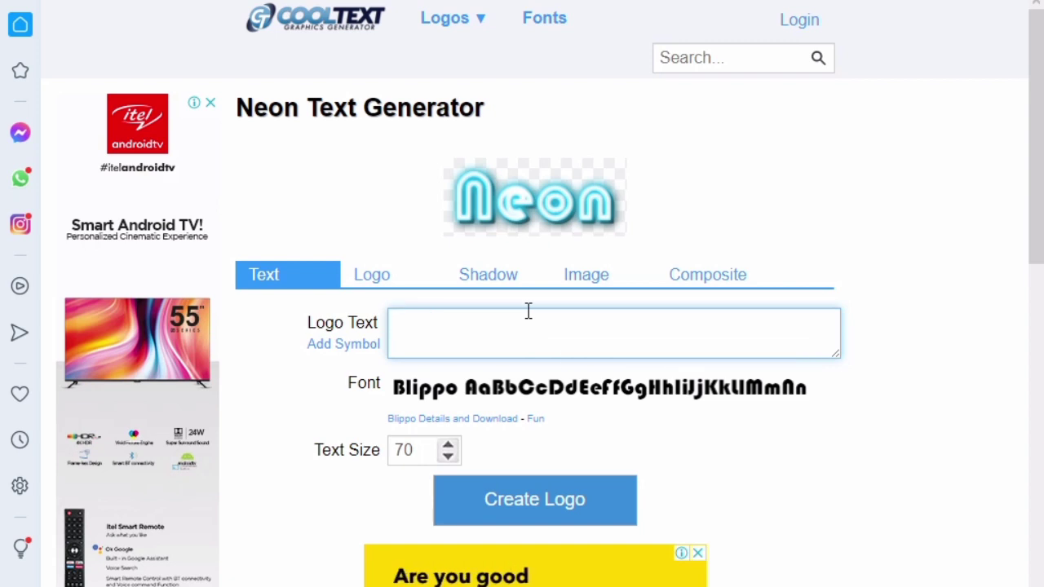
{"action": "type", "text": "F"}
{"action": "type", "text": "ATG+"}
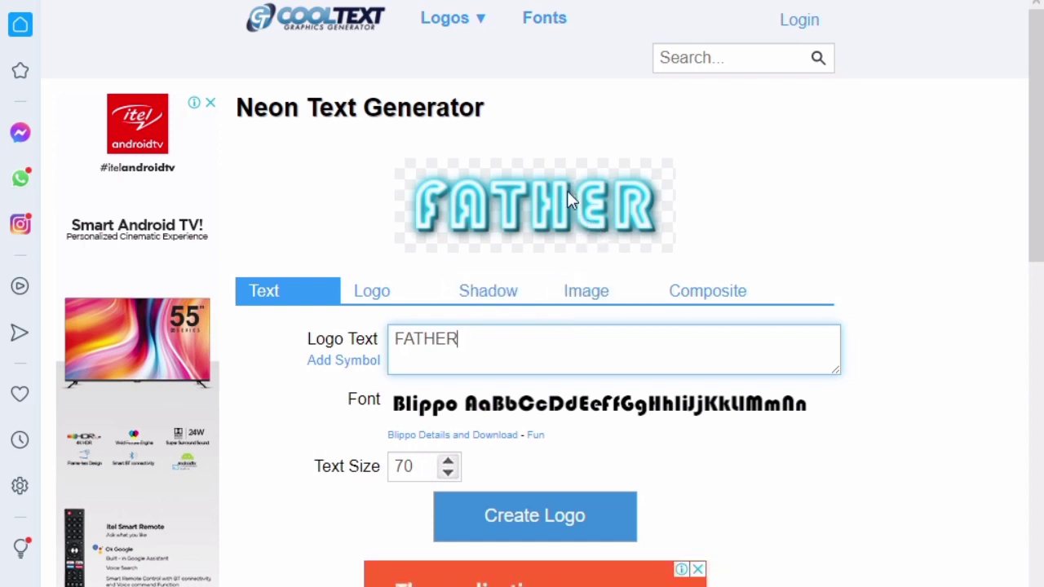
{"action": "right_click", "coordinate": [570, 200]}
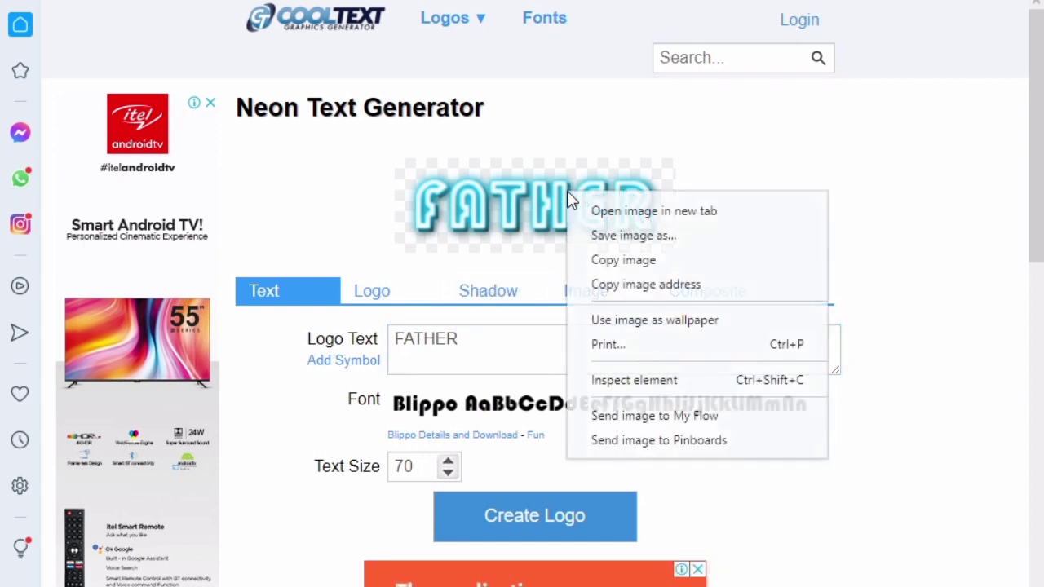
{"action": "left_click", "coordinate": [614, 236]}
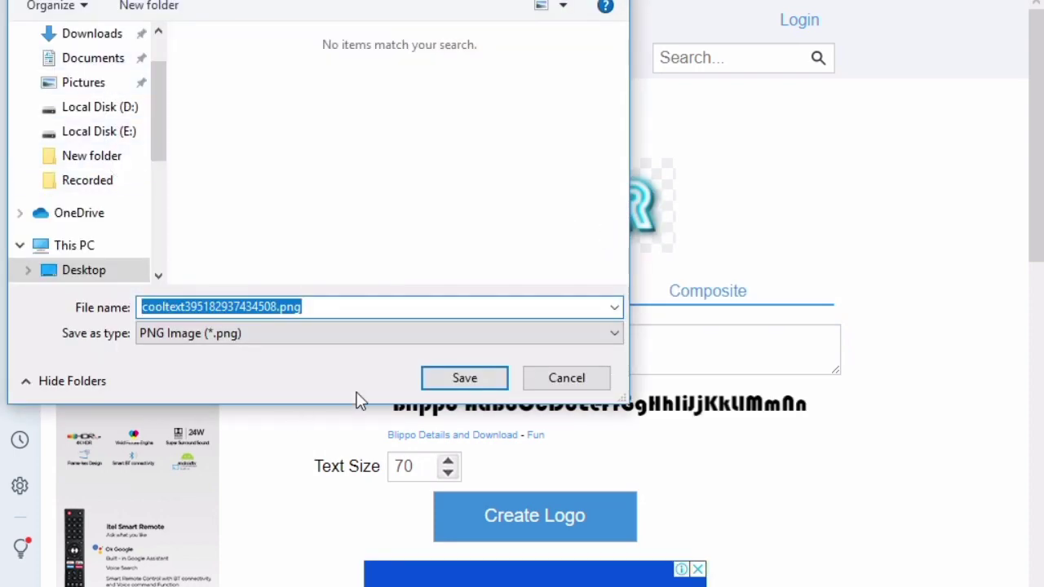
{"action": "left_click", "coordinate": [447, 378]}
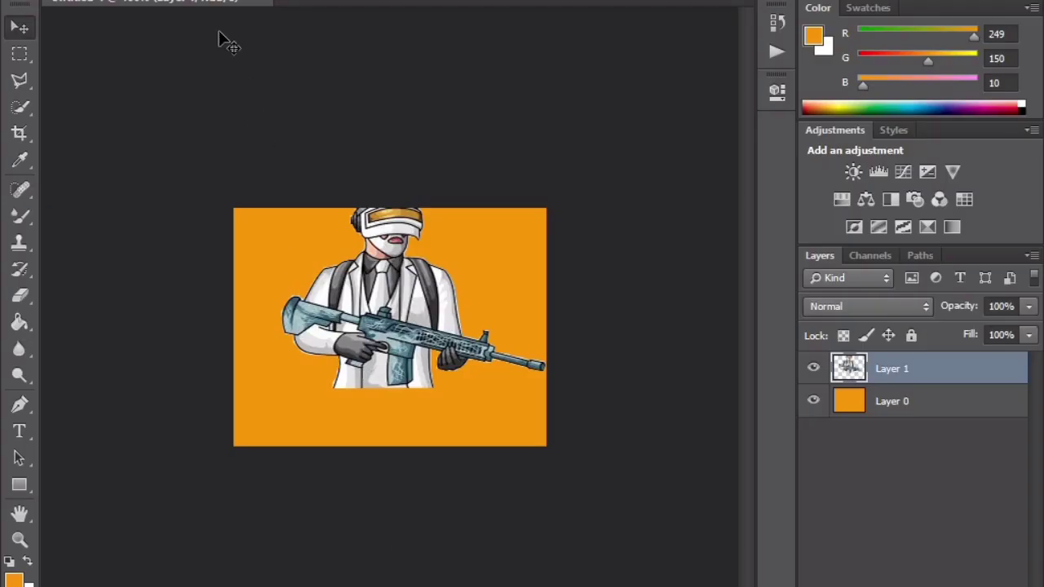
Switch to Photoshop and place cooltext395182937434508.png from the Desktop's New folder as an embedded image in the character document
{"action": "key", "text": "alt+f"}
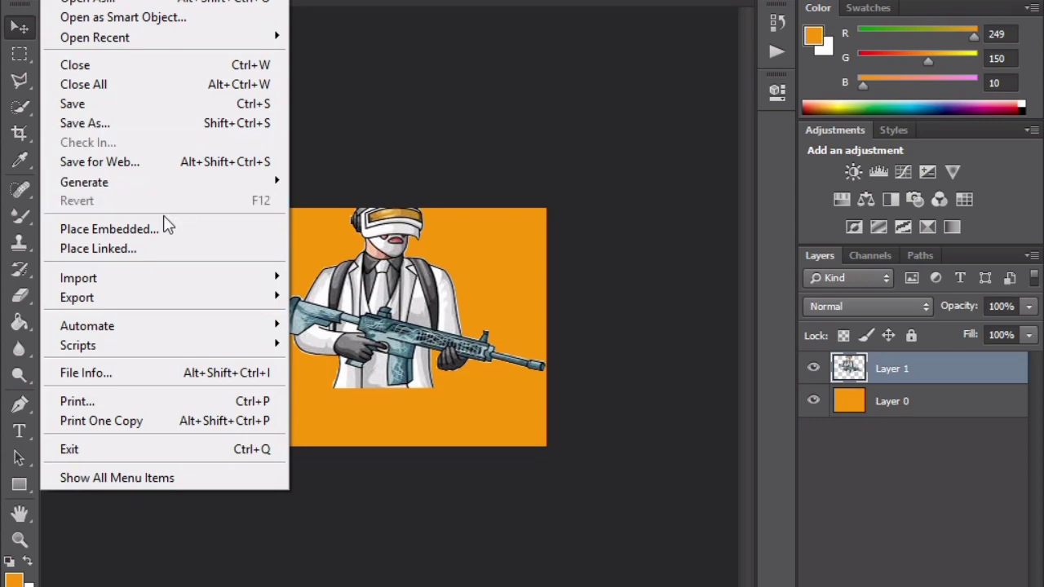
{"action": "left_click", "coordinate": [141, 229]}
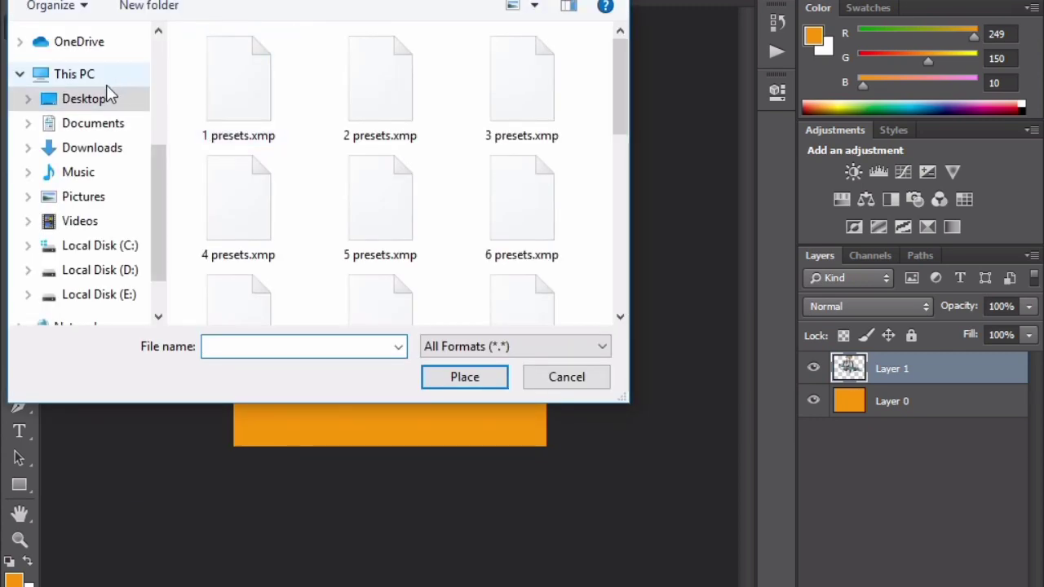
{"action": "left_click", "coordinate": [91, 100]}
{"action": "scroll", "coordinate": [395, 140], "scroll_direction": "down", "scroll_amount": 3}
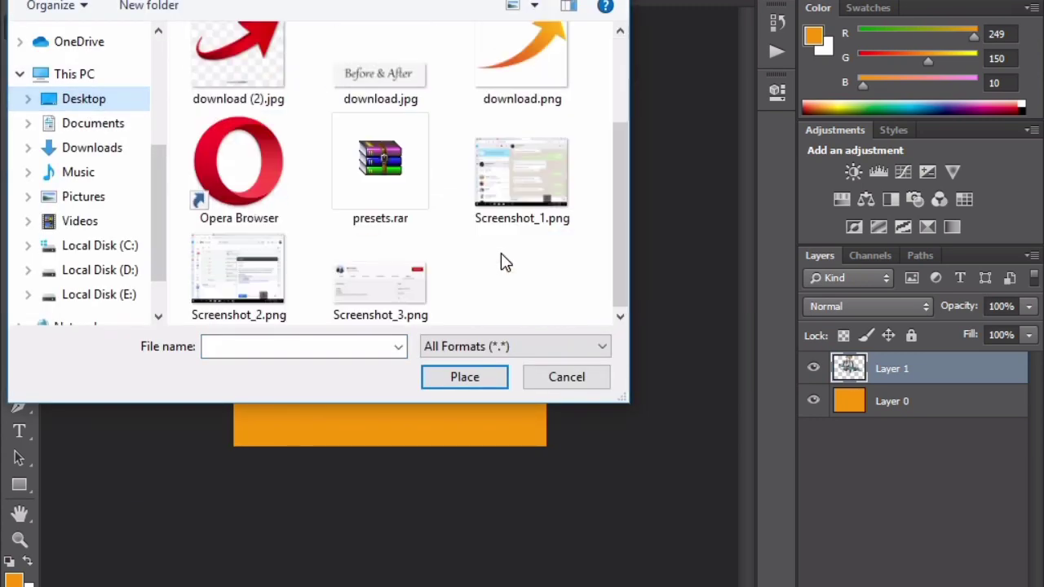
{"action": "scroll", "coordinate": [383, 261], "scroll_direction": "up", "scroll_amount": 3}
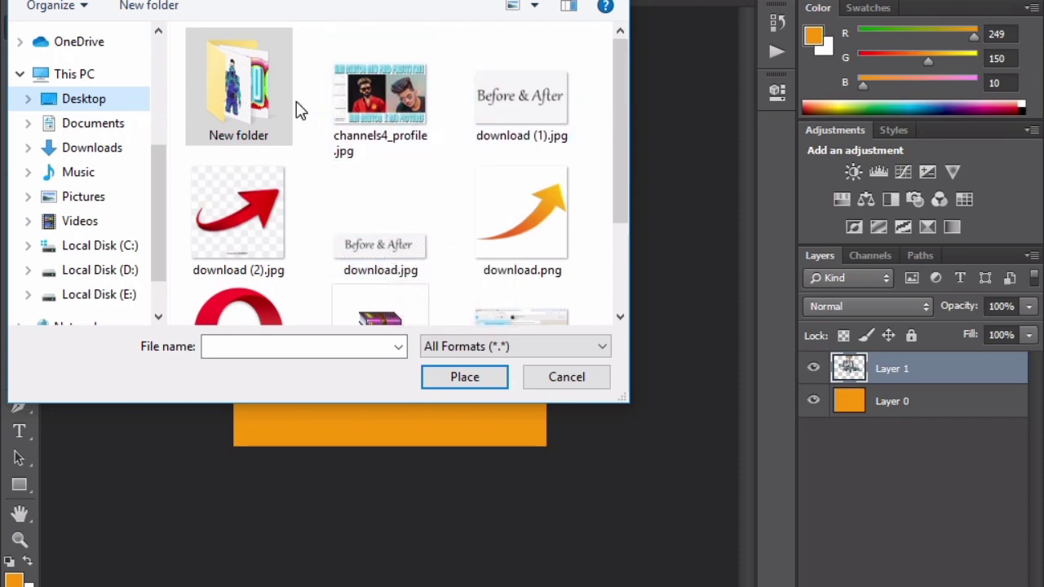
{"action": "double_click", "coordinate": [219, 99]}
{"action": "scroll", "coordinate": [456, 190], "scroll_direction": "down", "scroll_amount": 5}
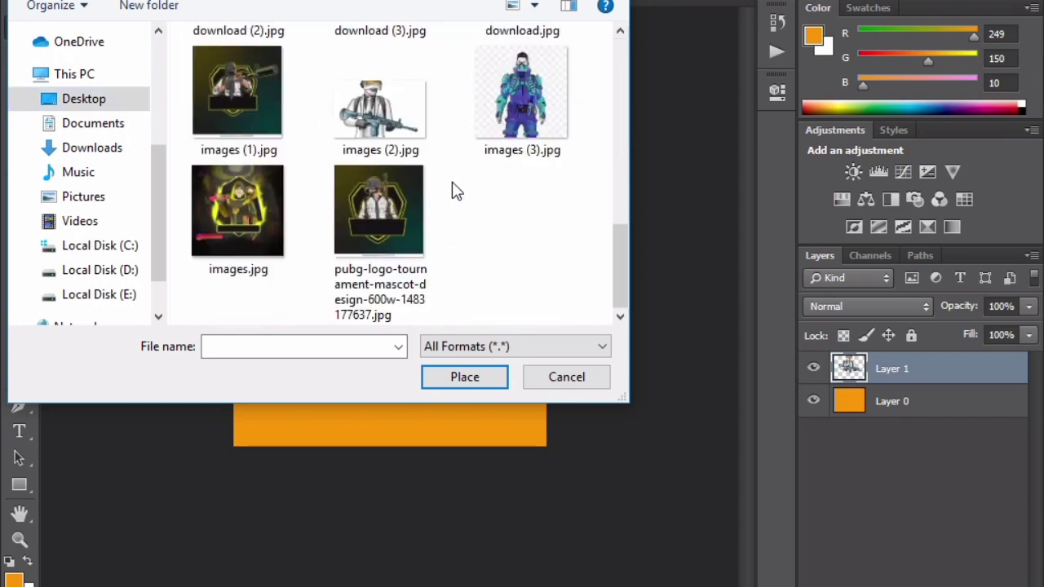
{"action": "scroll", "coordinate": [457, 190], "scroll_direction": "up", "scroll_amount": 3}
{"action": "double_click", "coordinate": [238, 188]}
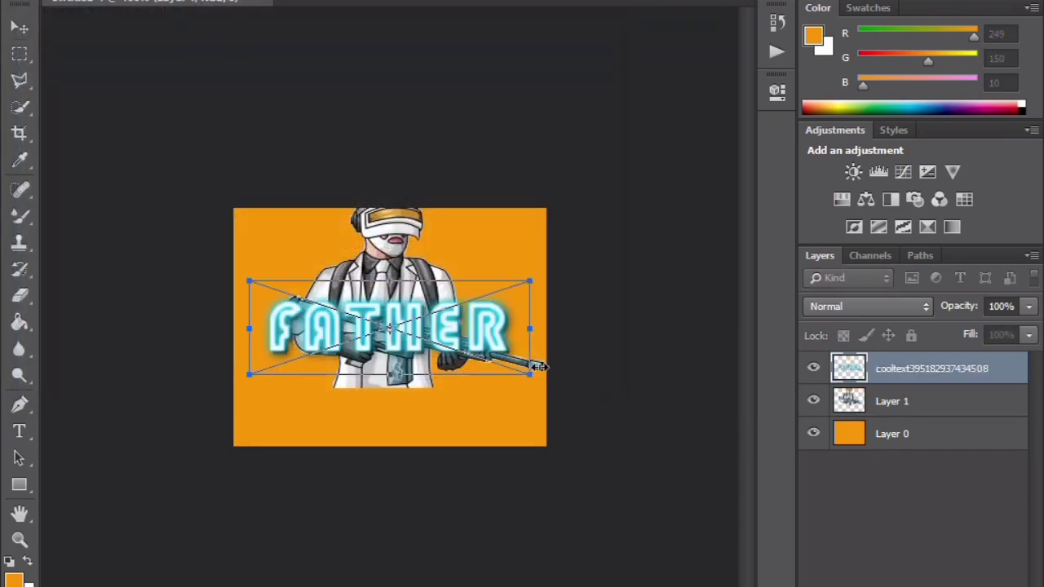
Position the placed FATHER text below the character at the canvas's lower edge and flatten the image
{"action": "left_click_drag", "start_coordinate": [461, 333], "coordinate": [460, 423]}
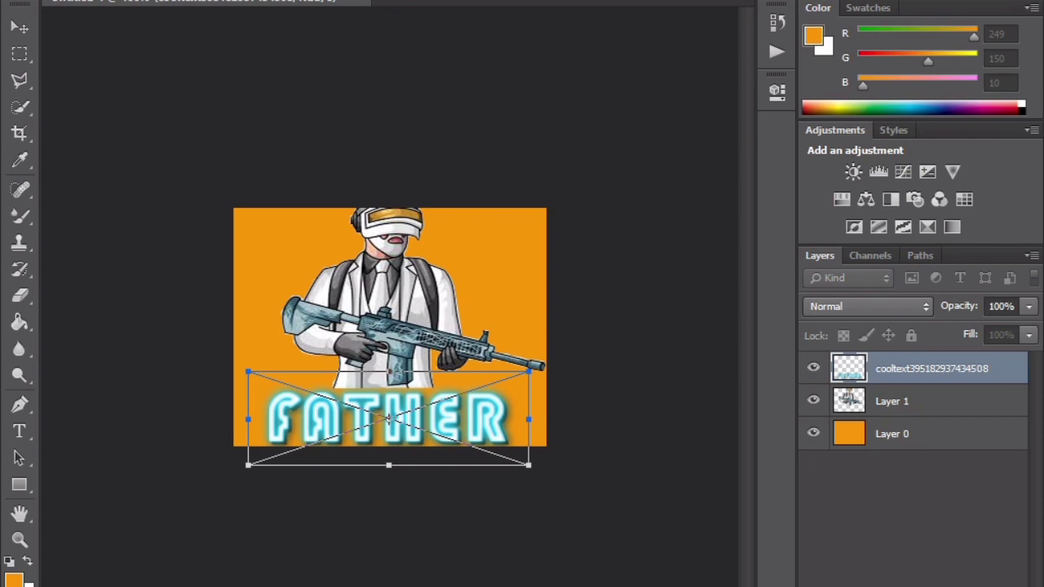
{"action": "key", "text": "Return"}
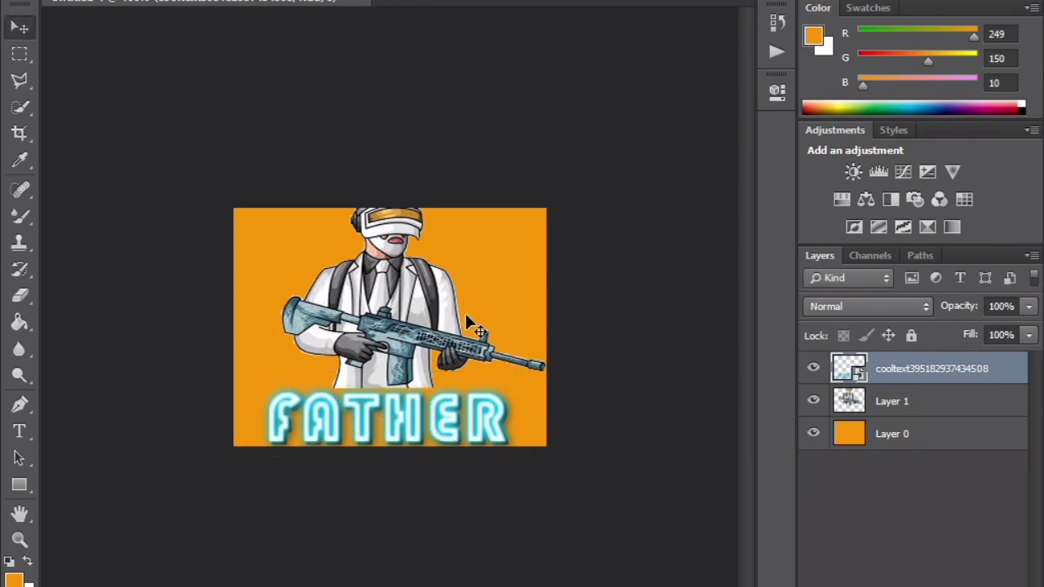
{"action": "right_click", "coordinate": [948, 376]}
{"action": "left_click", "coordinate": [576, 526]}
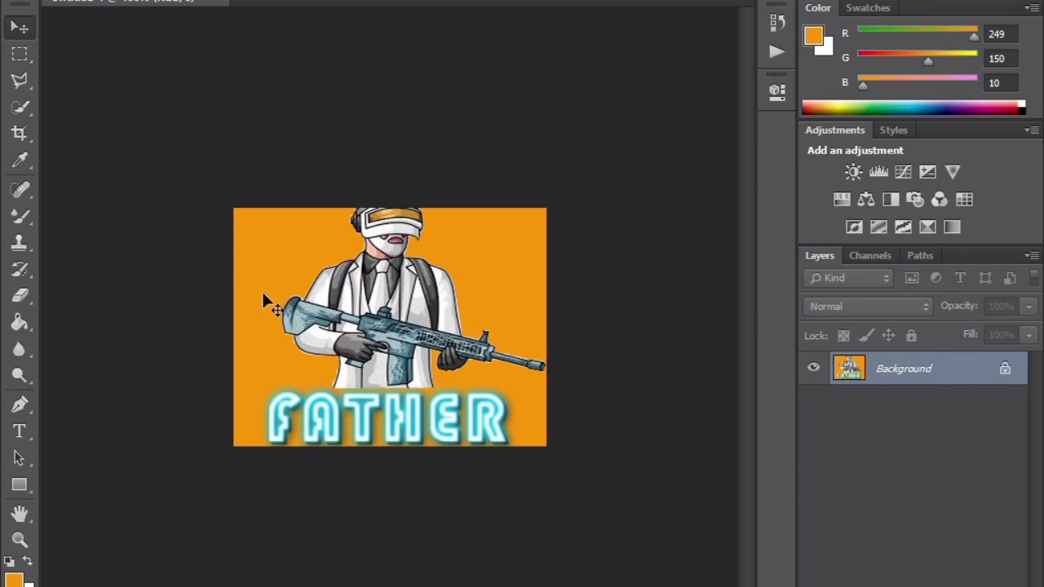
Save the flattened image to the Desktop as Untitled-1.jpg in JPEG format, with the quality raised towards the large-file end
{"action": "left_click", "coordinate": [67, 3]}
{"action": "left_click", "coordinate": [151, 130]}
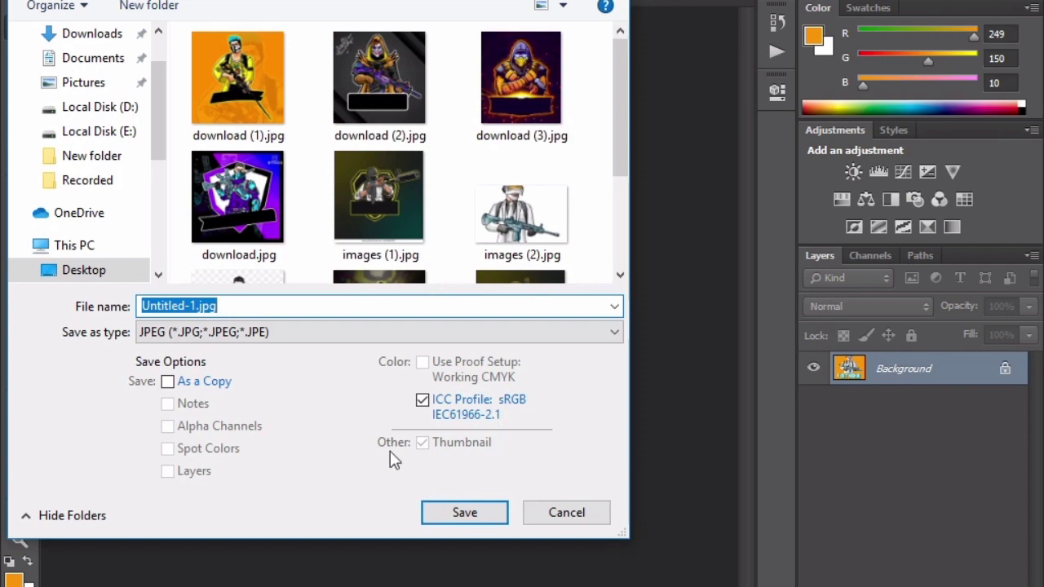
{"action": "left_click", "coordinate": [92, 33]}
{"action": "scroll", "coordinate": [73, 204], "scroll_direction": "up", "scroll_amount": 1}
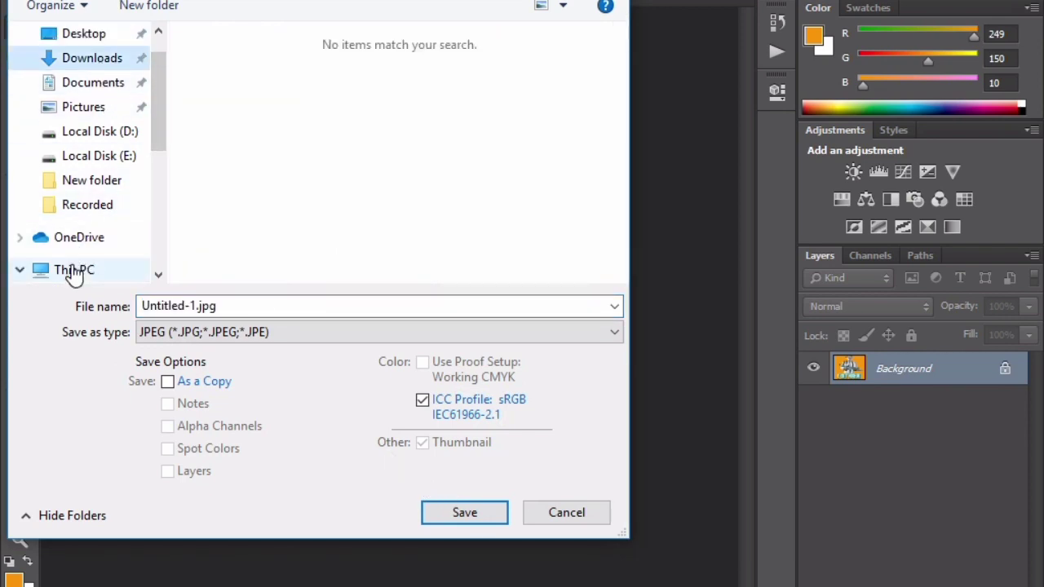
{"action": "left_click", "coordinate": [74, 274]}
{"action": "left_click", "coordinate": [82, 245]}
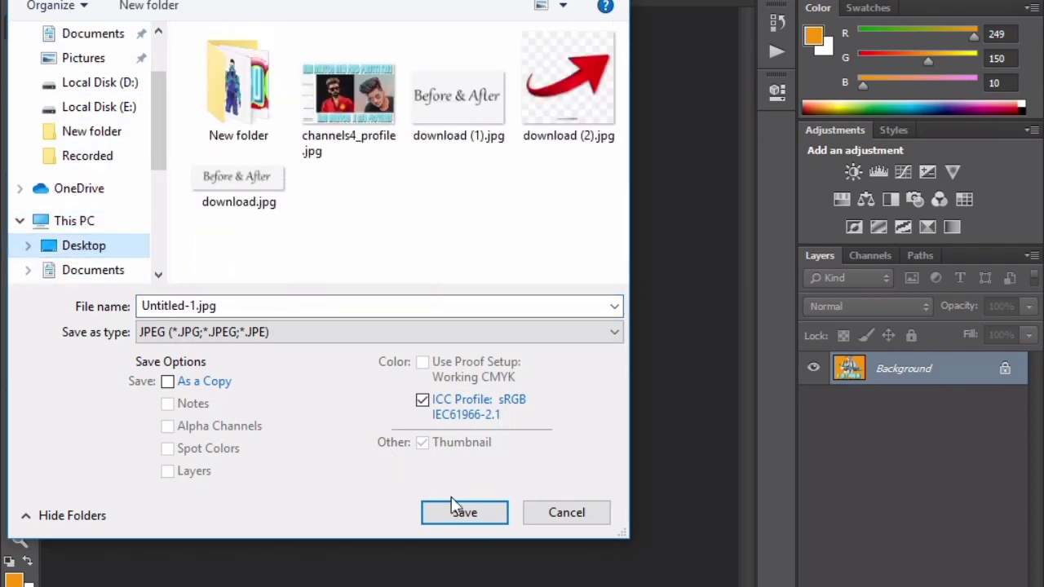
{"action": "left_click", "coordinate": [455, 507]}
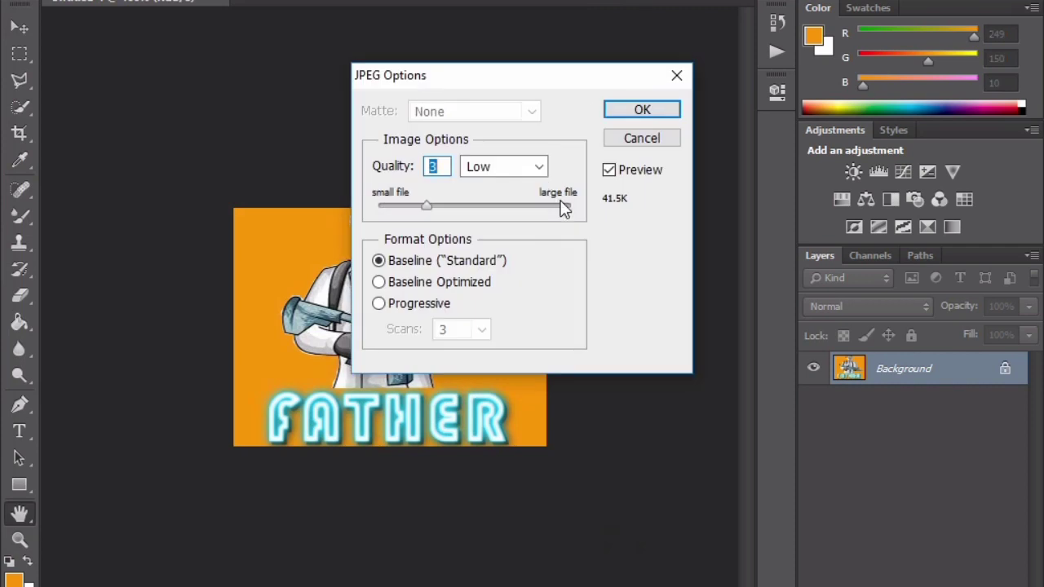
{"action": "left_click", "coordinate": [561, 207]}
{"action": "left_click", "coordinate": [641, 108]}
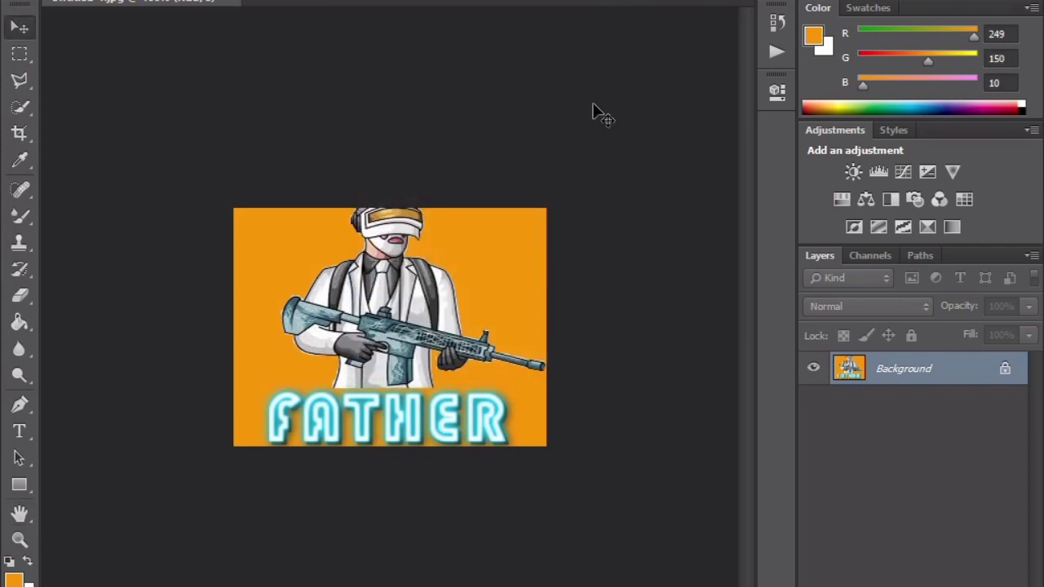
Close the finished document and open download.jpg, the purple mascot logo with the blank black banner
{"action": "left_click", "coordinate": [234, 1]}
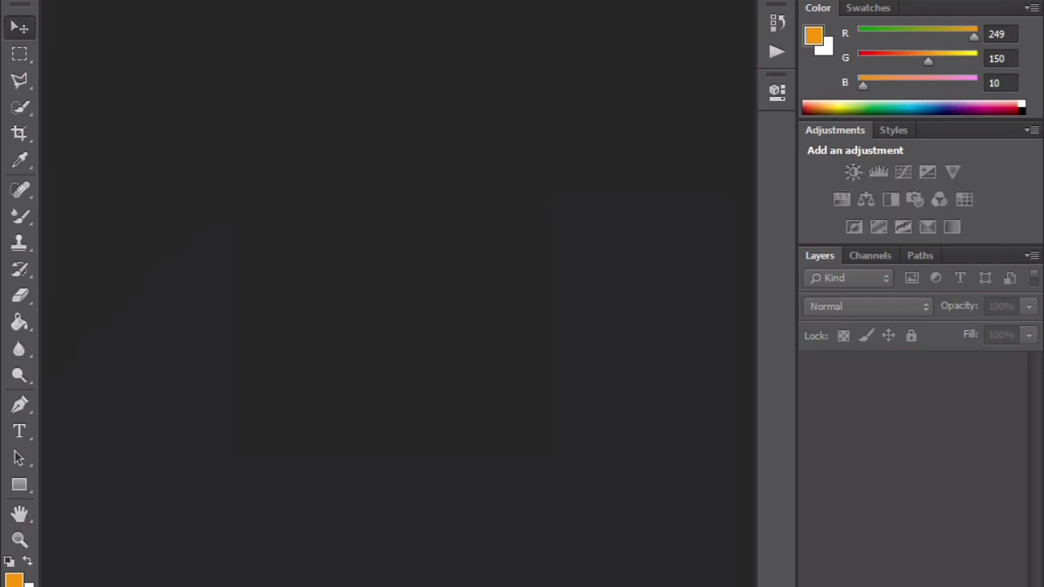
{"action": "key", "text": "alt+f"}
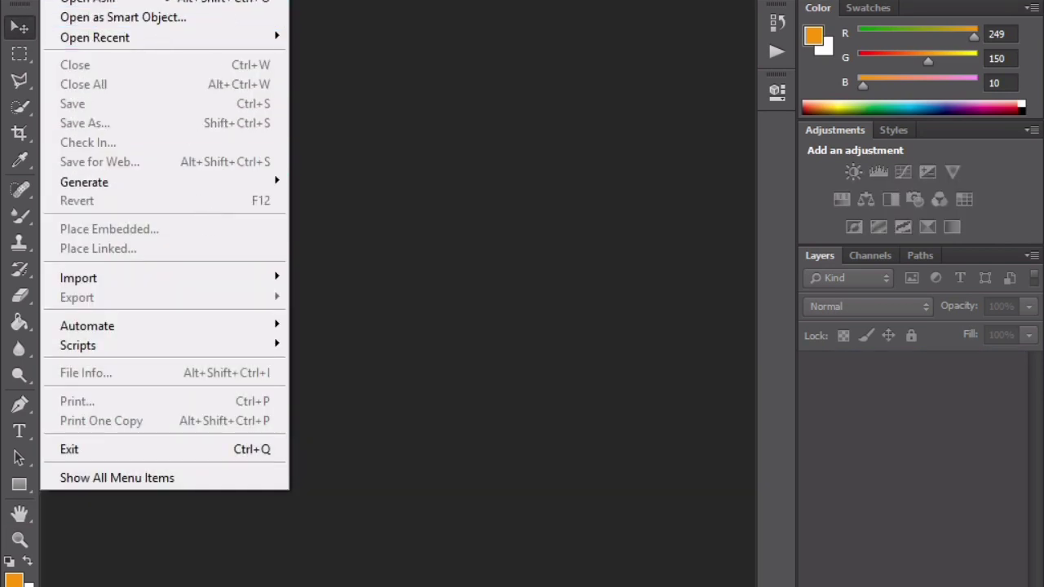
{"action": "key", "text": "ctrl+o"}
{"action": "double_click", "coordinate": [200, 106]}
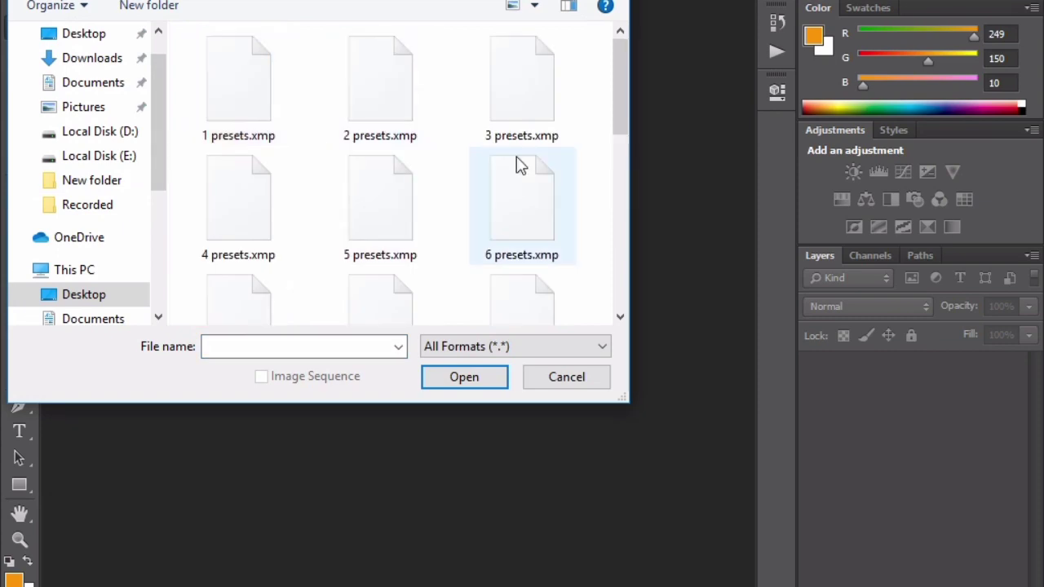
{"action": "scroll", "coordinate": [514, 151], "scroll_direction": "down", "scroll_amount": 5}
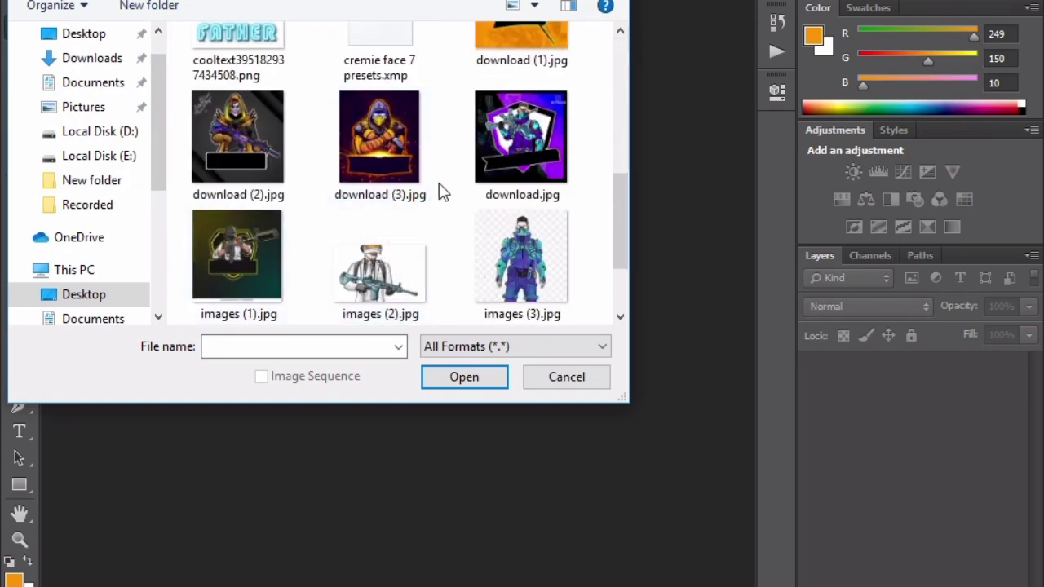
{"action": "double_click", "coordinate": [519, 107]}
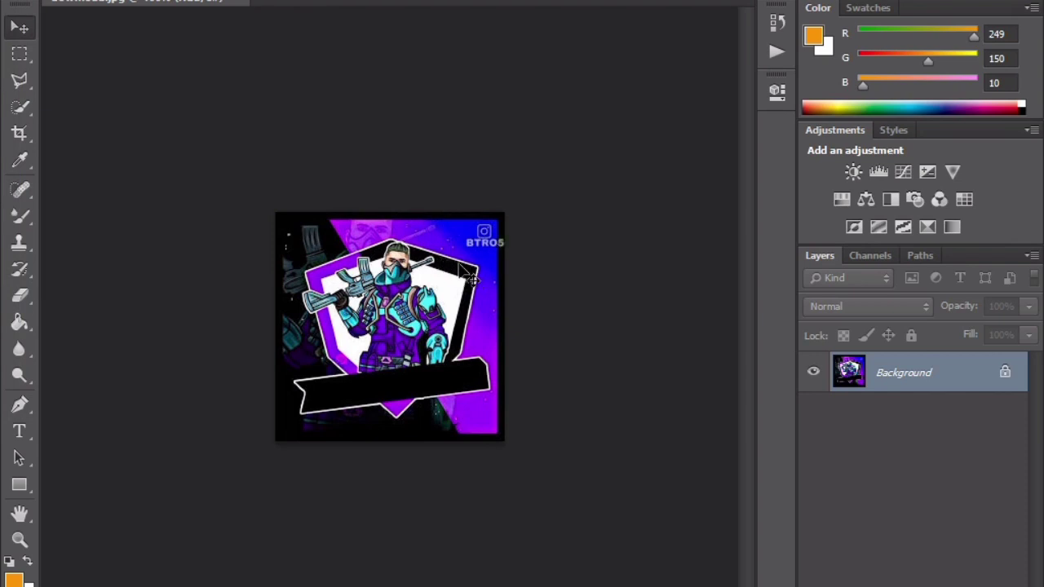
{"action": "left_click", "coordinate": [478, 241]}
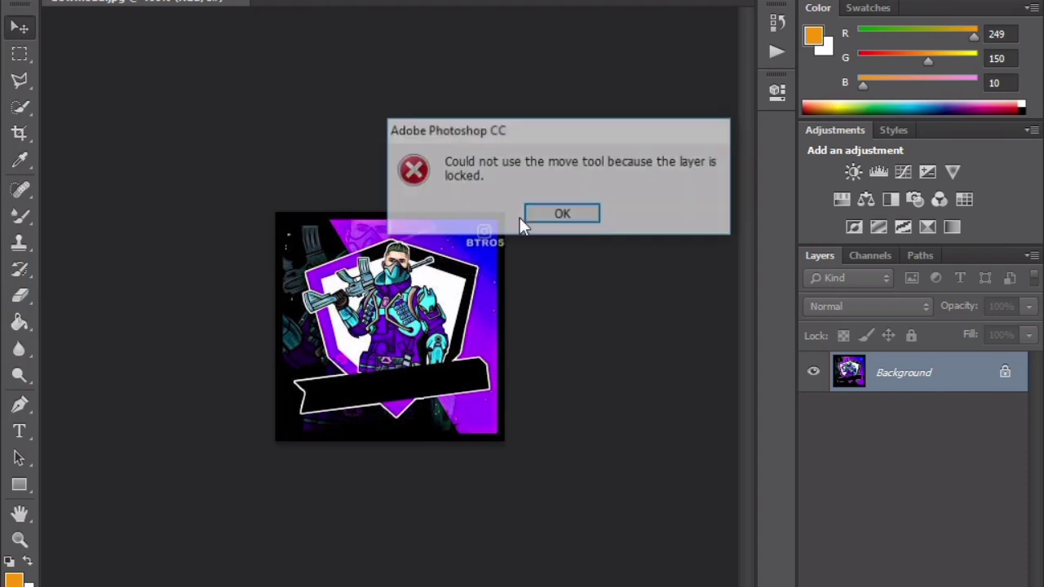
{"action": "left_click", "coordinate": [571, 212]}
Place cooltext395182937434508.png as an embedded image in the purple mascot logo document
{"action": "key", "text": "alt+f"}
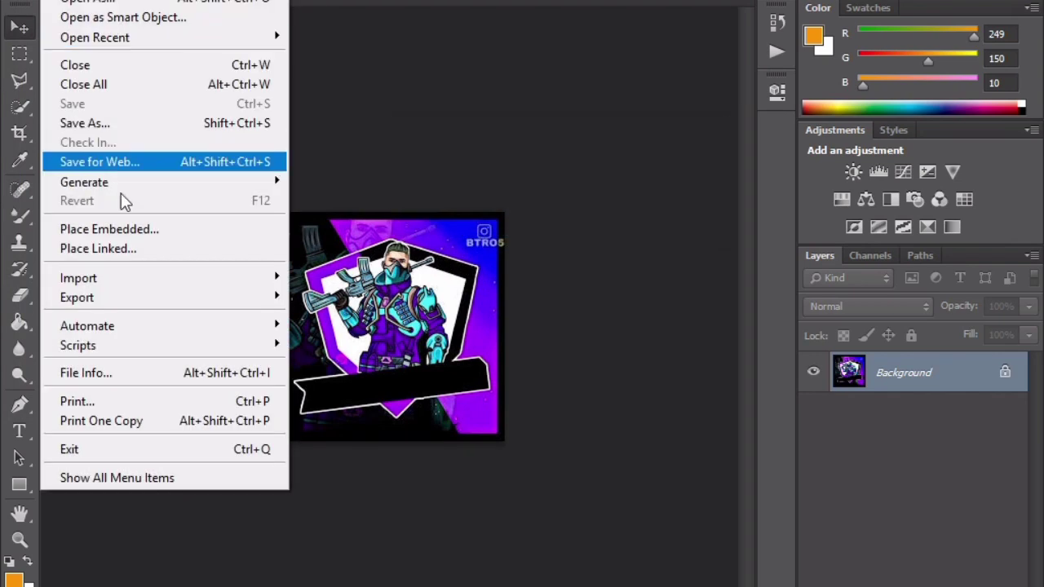
{"action": "left_click", "coordinate": [89, 226]}
{"action": "scroll", "coordinate": [392, 204], "scroll_direction": "down", "scroll_amount": 10}
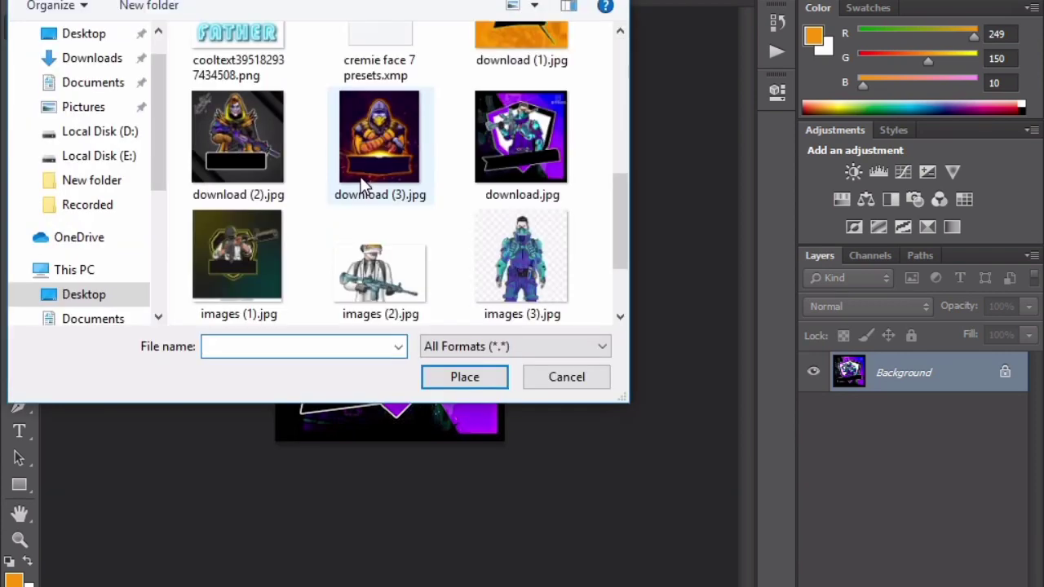
{"action": "scroll", "coordinate": [388, 242], "scroll_direction": "up", "scroll_amount": 5}
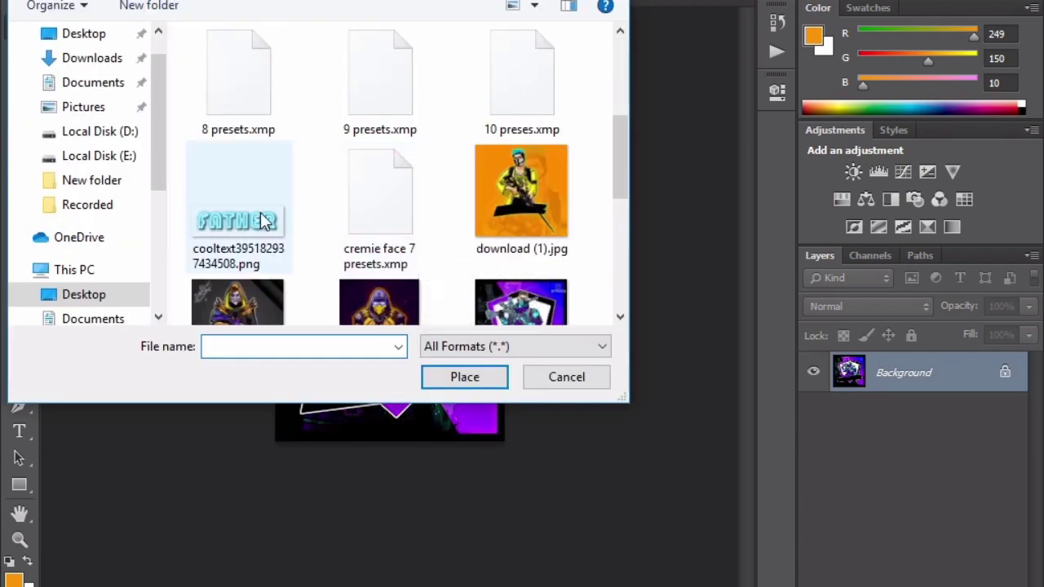
{"action": "double_click", "coordinate": [256, 209]}
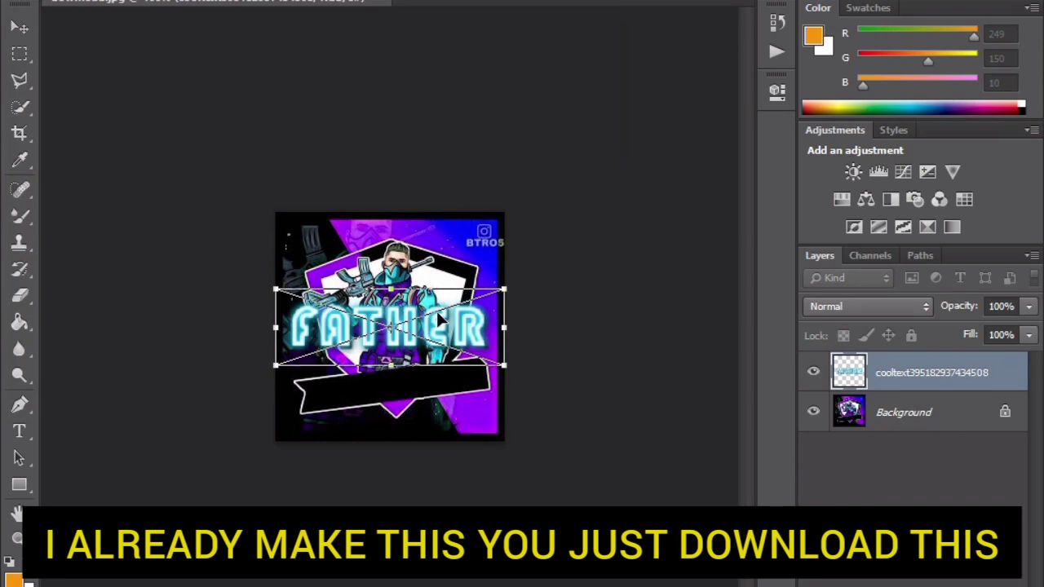
Scale down the placed FATHER text, tilt it about -7.7°, and fit it inside the slanted black banner
{"action": "key", "text": "ctrl+plus"}
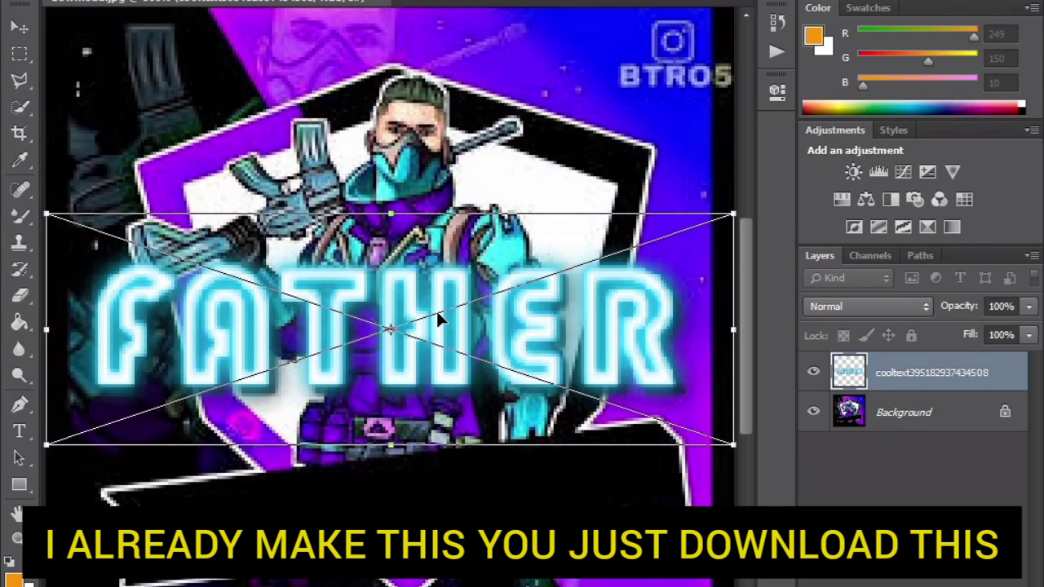
{"action": "left_click_drag", "start_coordinate": [437, 311], "coordinate": [285, 365]}
{"action": "left_click_drag", "start_coordinate": [620, 367], "coordinate": [589, 299]}
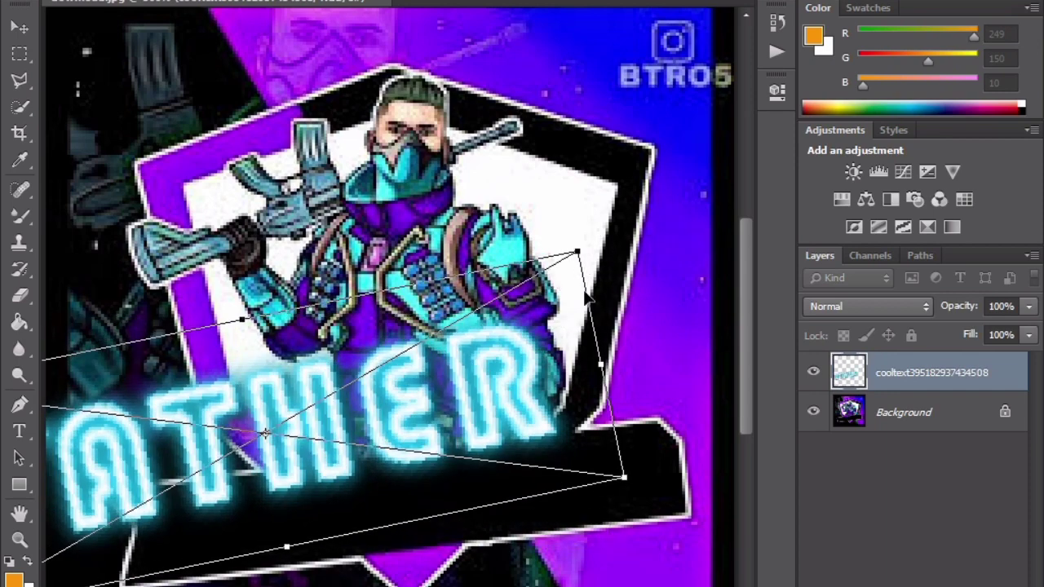
{"action": "left_click_drag", "start_coordinate": [600, 359], "coordinate": [563, 351]}
{"action": "left_click_drag", "start_coordinate": [622, 265], "coordinate": [690, 420]}
{"action": "left_click_drag", "start_coordinate": [603, 433], "coordinate": [500, 461]}
{"action": "left_click_drag", "start_coordinate": [106, 430], "coordinate": [118, 451]}
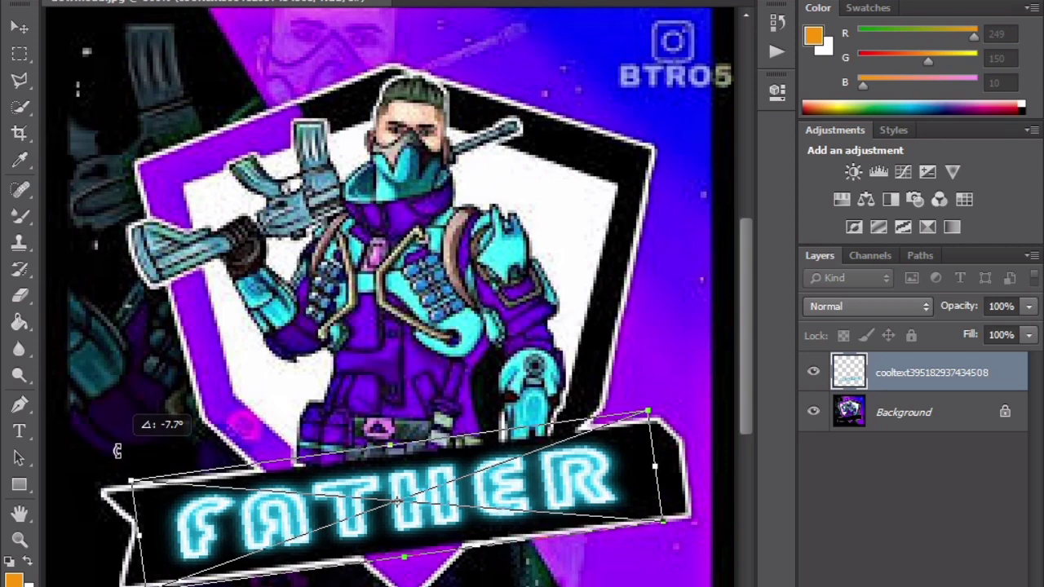
{"action": "key", "text": "Return"}
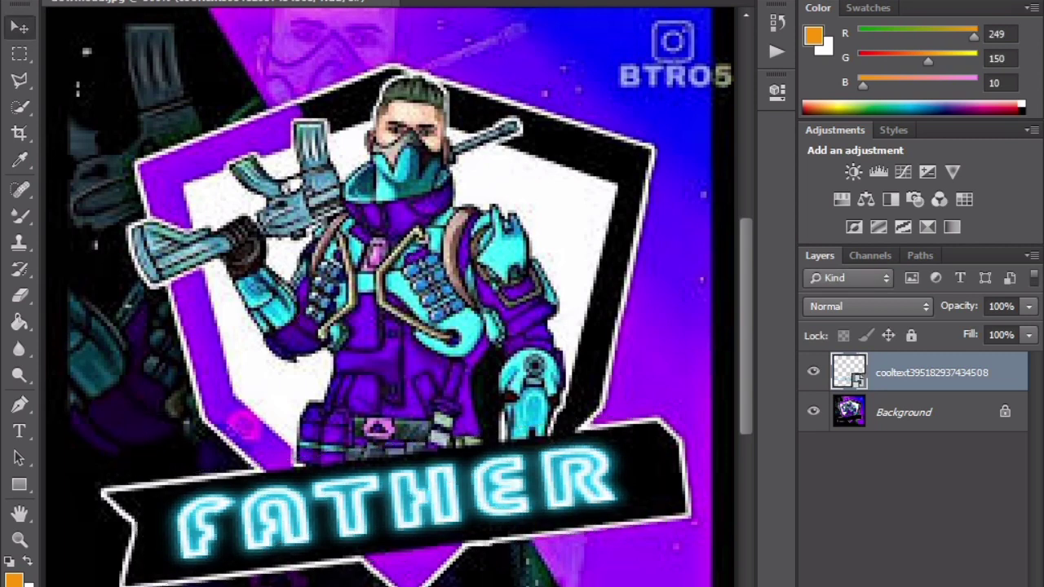
Save the purple logo as a JPEG named sss at Maximum quality 12
{"action": "key", "text": "ctrl+minus"}
{"action": "key", "text": "ctrl+minus"}
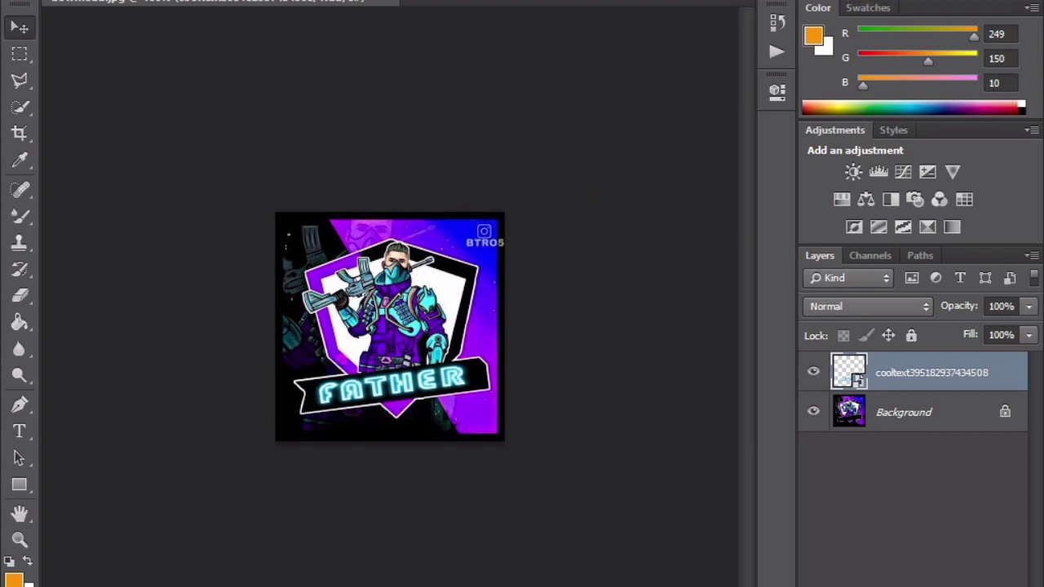
{"action": "key", "text": "alt+f"}
{"action": "left_click", "coordinate": [132, 122]}
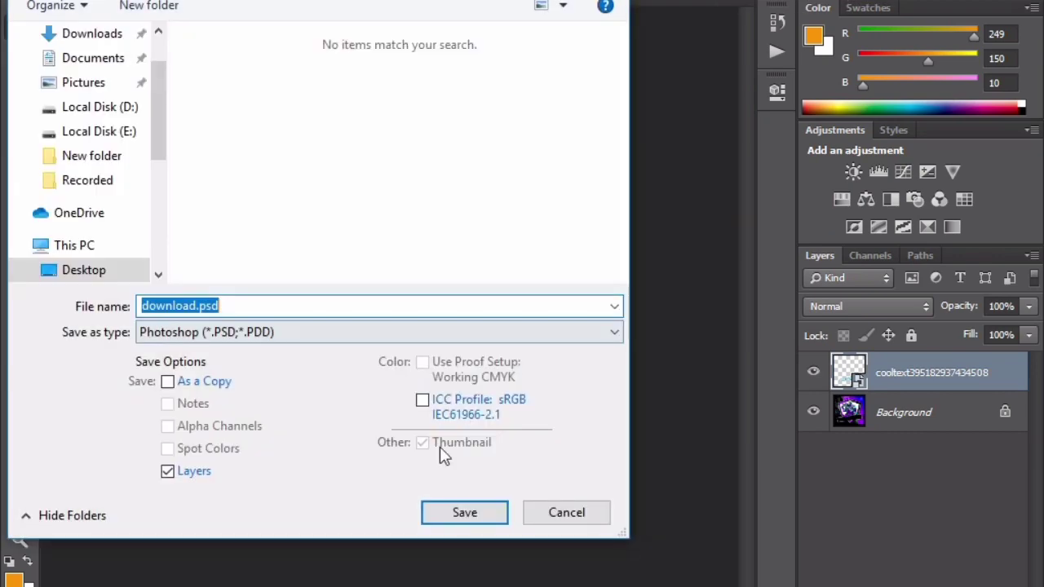
{"action": "left_click", "coordinate": [269, 327]}
{"action": "left_click", "coordinate": [233, 424]}
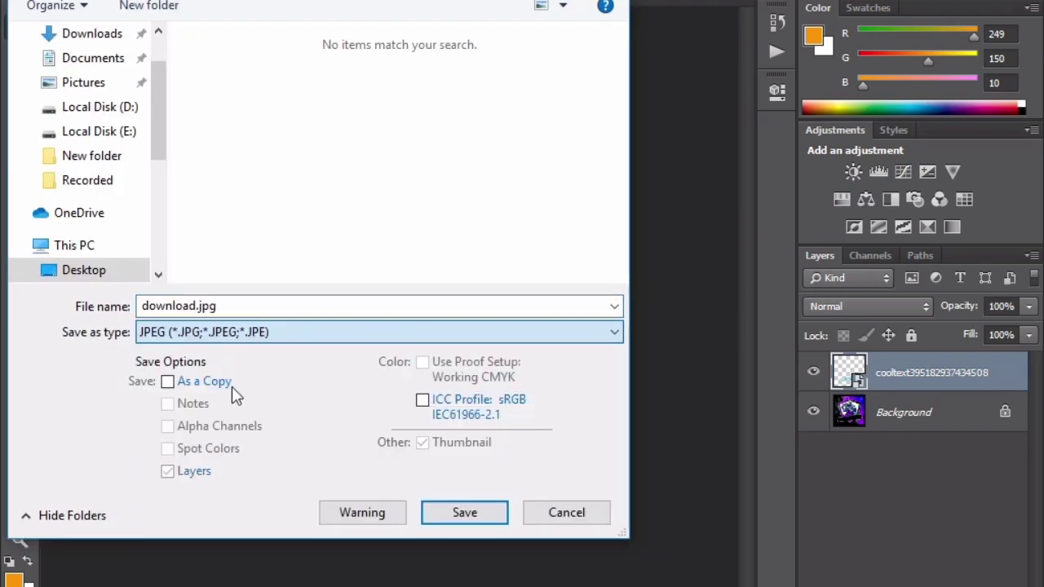
{"action": "double_click", "coordinate": [250, 306]}
{"action": "type", "text": "sss"}
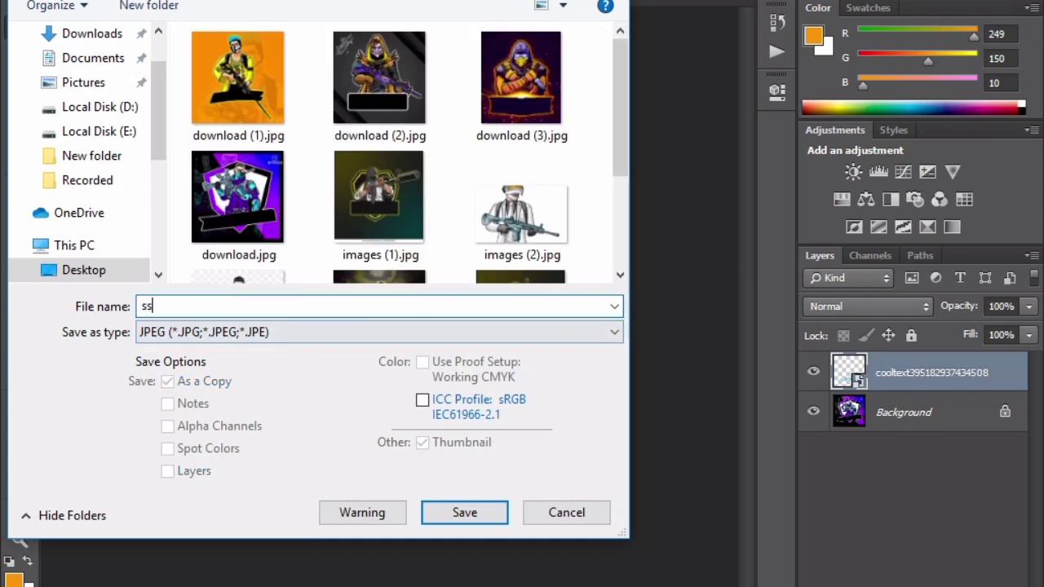
{"action": "left_click", "coordinate": [462, 513]}
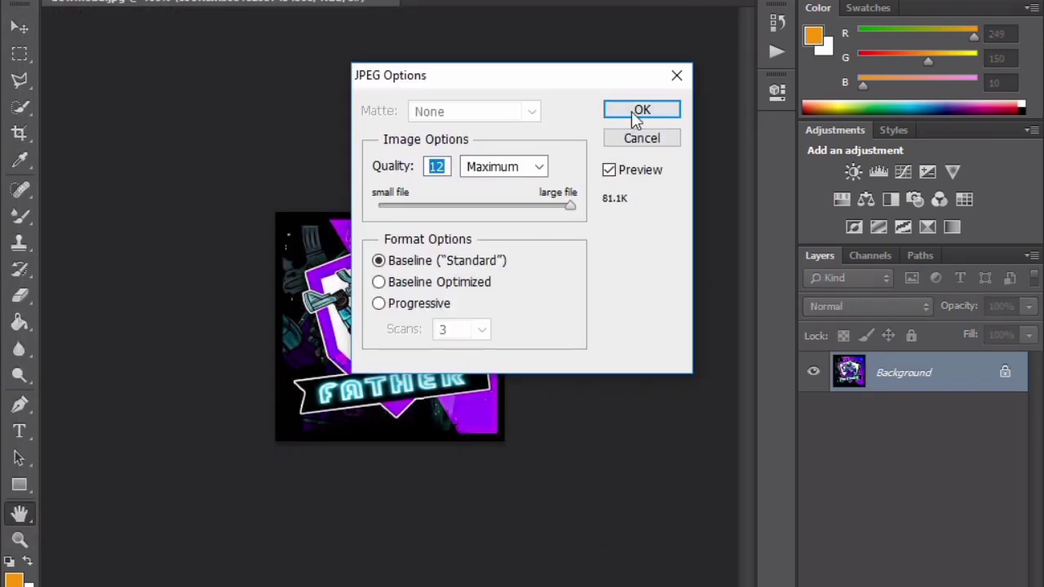
{"action": "left_click", "coordinate": [641, 111]}
Close the purple logo document and open images.jpg, the hooded character logo with yellow flames and a blank banner
{"action": "key", "text": "alt+f"}
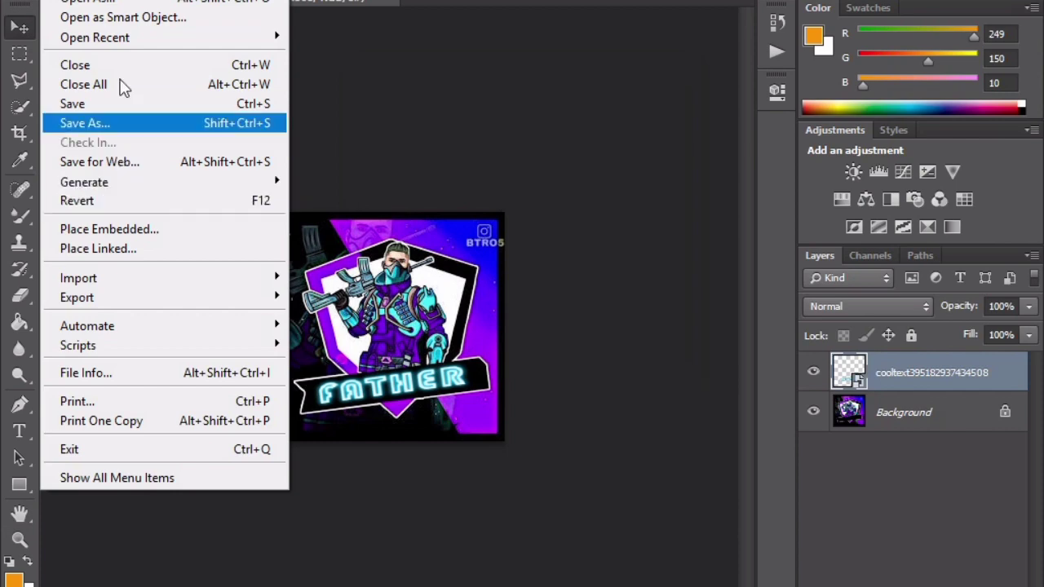
{"action": "left_click", "coordinate": [530, 212]}
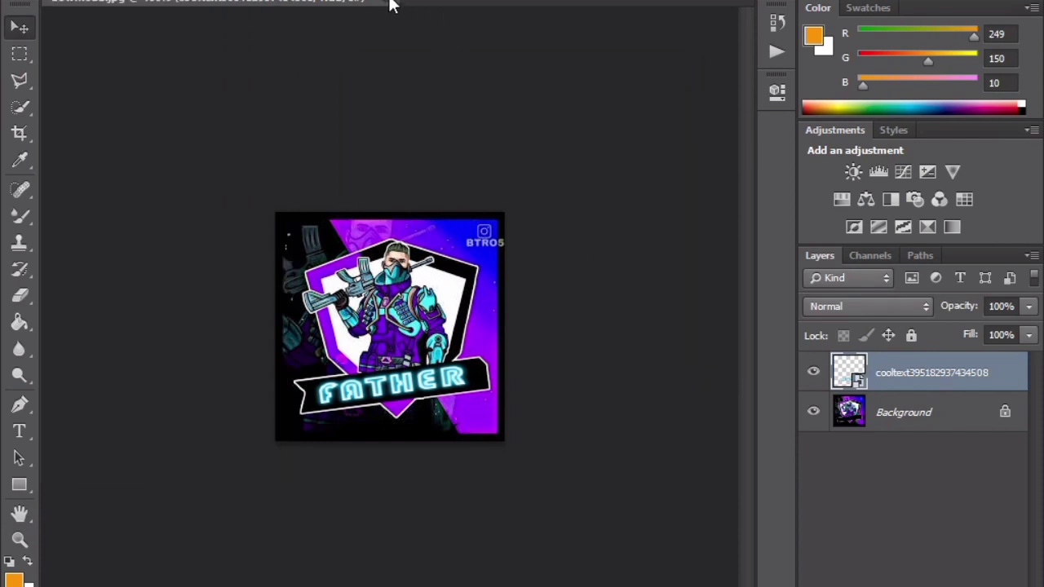
{"action": "left_click", "coordinate": [389, 5]}
{"action": "left_click", "coordinate": [568, 212]}
{"action": "key", "text": "alt+f"}
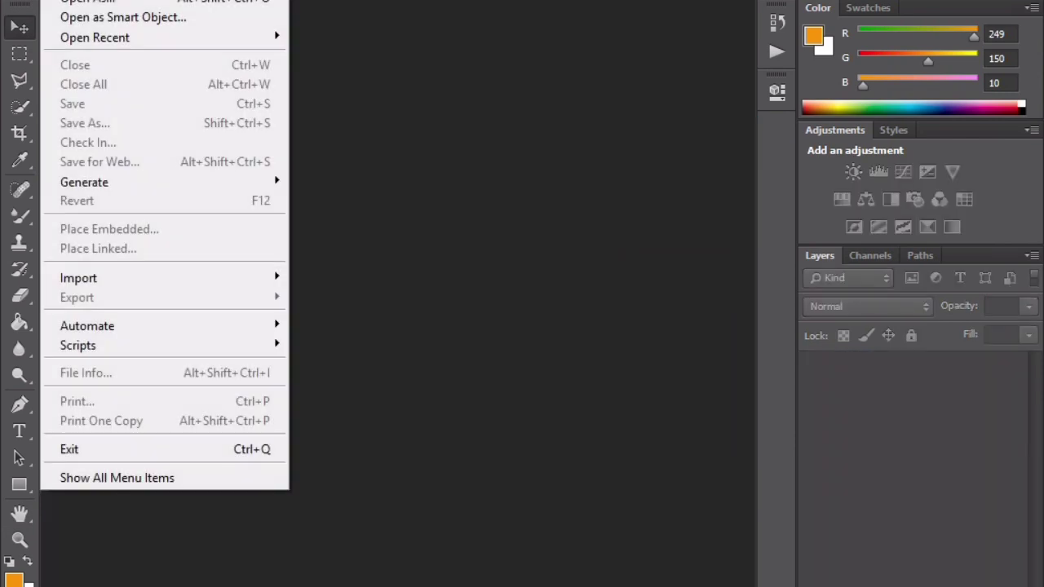
{"action": "key", "text": "ctrl+o"}
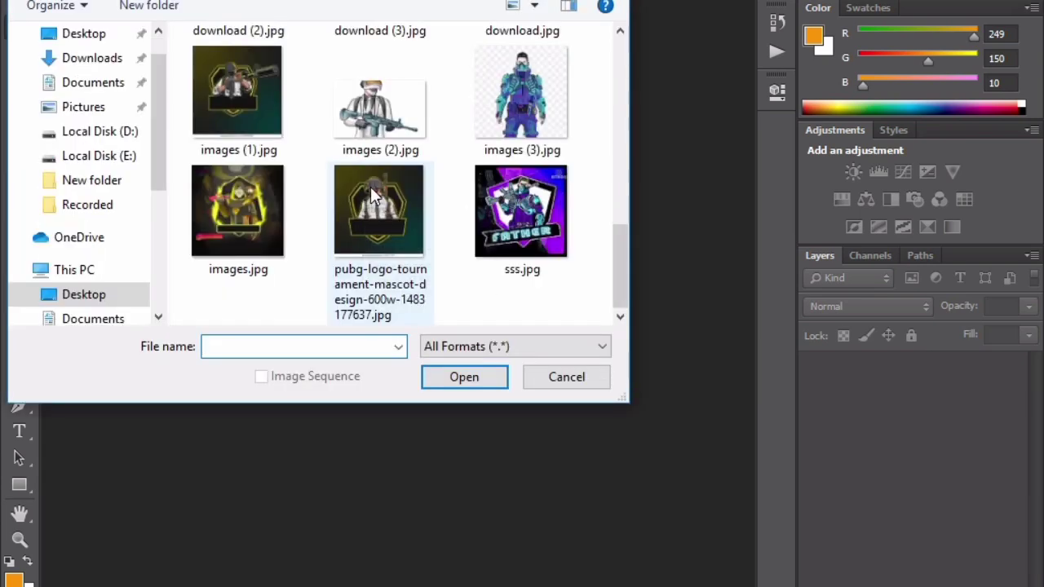
{"action": "scroll", "coordinate": [542, 143], "scroll_direction": "up", "scroll_amount": 5}
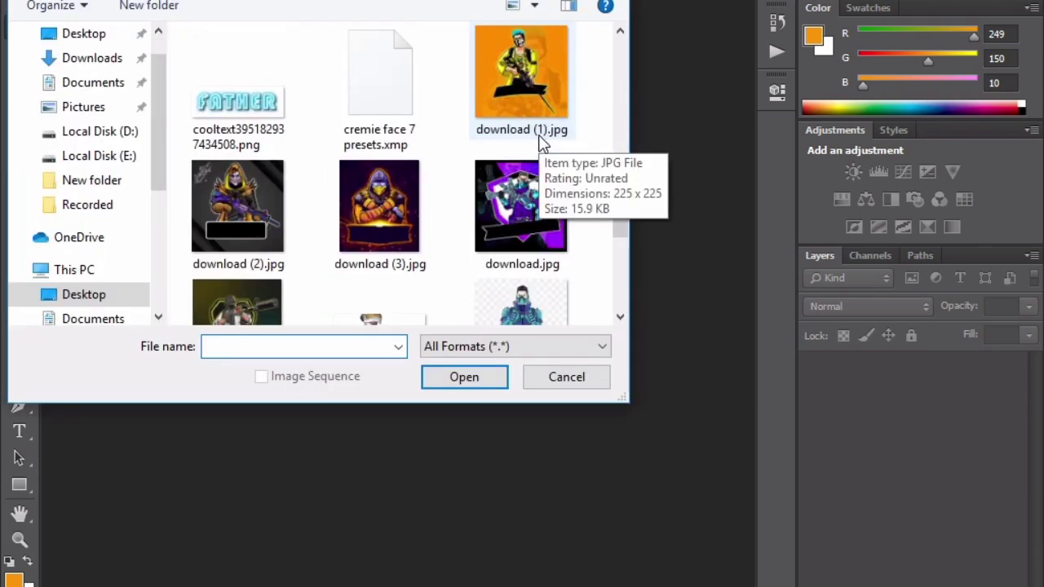
{"action": "scroll", "coordinate": [543, 142], "scroll_direction": "up", "scroll_amount": 2}
{"action": "scroll", "coordinate": [544, 143], "scroll_direction": "down", "scroll_amount": 8}
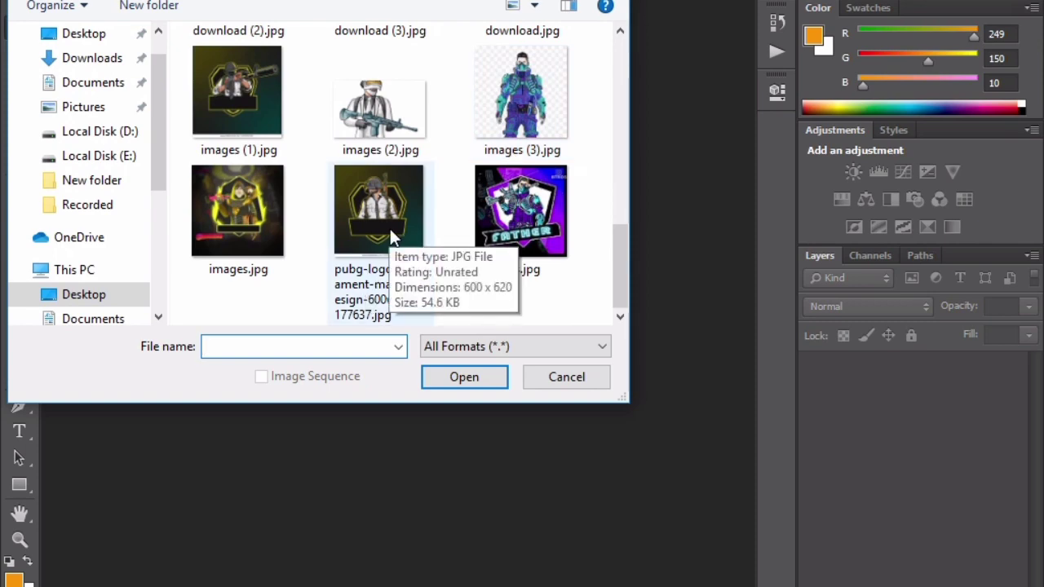
{"action": "double_click", "coordinate": [263, 203]}
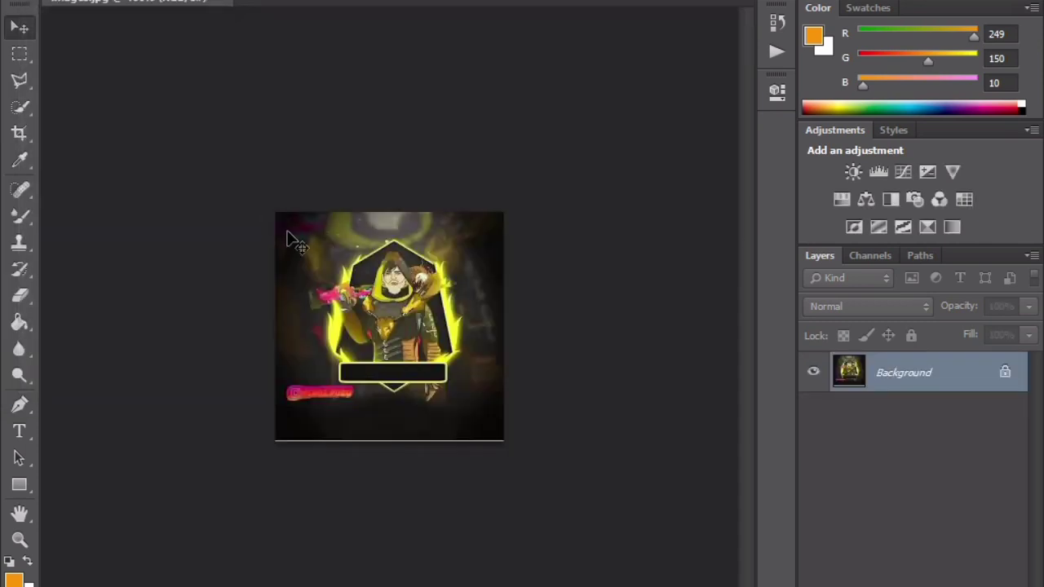
Place cooltext395182937434508.png as an embedded image in the yellow-flame logo document
{"action": "left_click", "coordinate": [24, 0]}
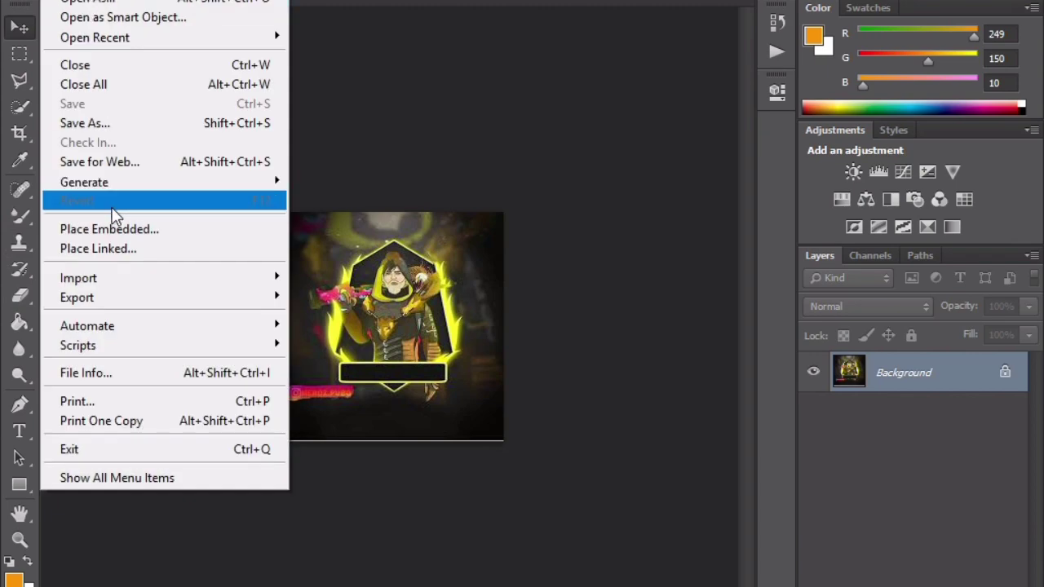
{"action": "left_click", "coordinate": [103, 230]}
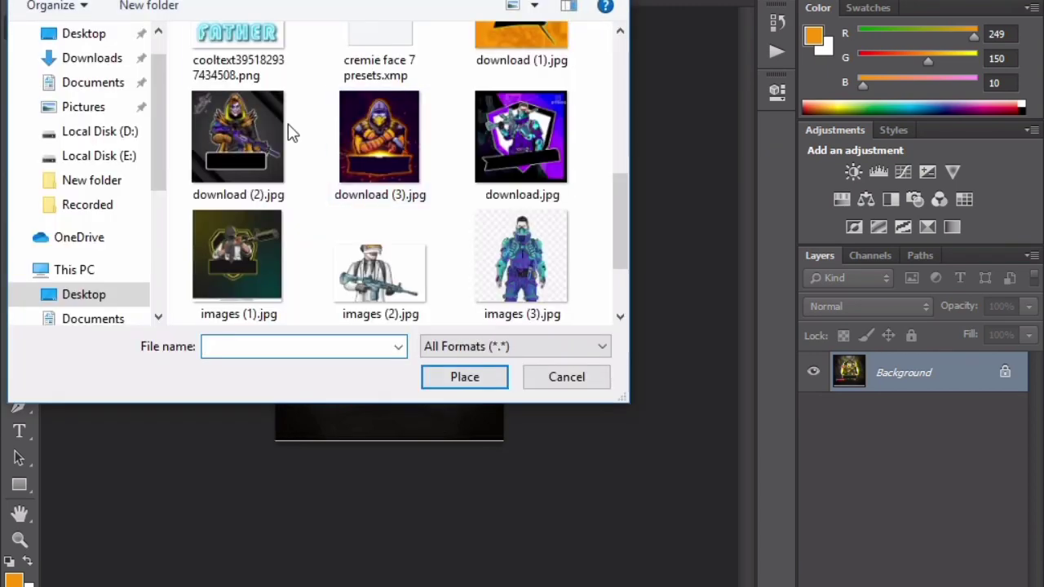
{"action": "double_click", "coordinate": [269, 47]}
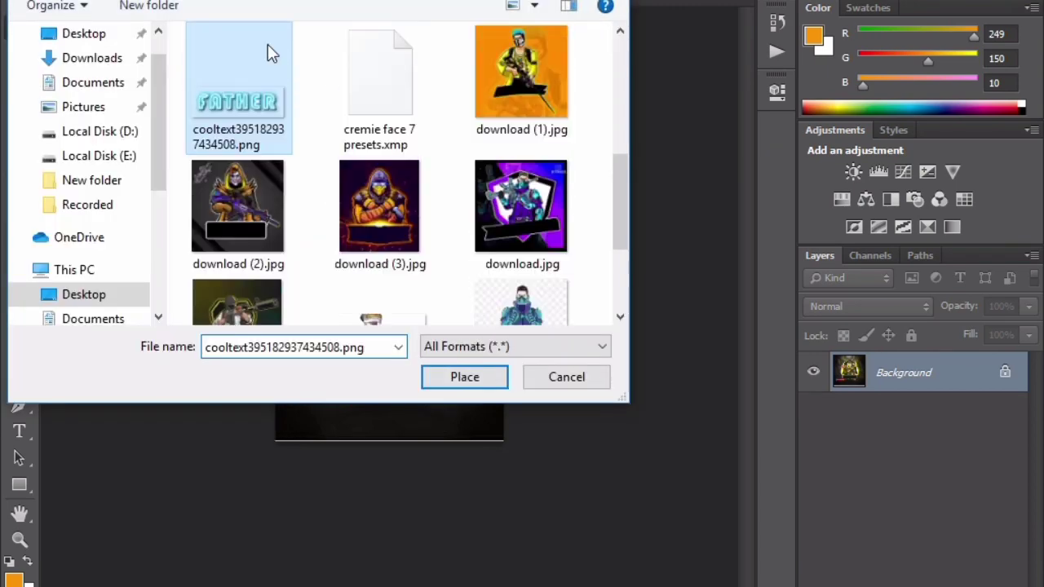
Shrink the placed FATHER text, center it in the yellow-bordered banner, and stretch it slightly wider to fill the box
{"action": "key", "text": "ctrl+plus"}
{"action": "key", "text": "ctrl+plus"}
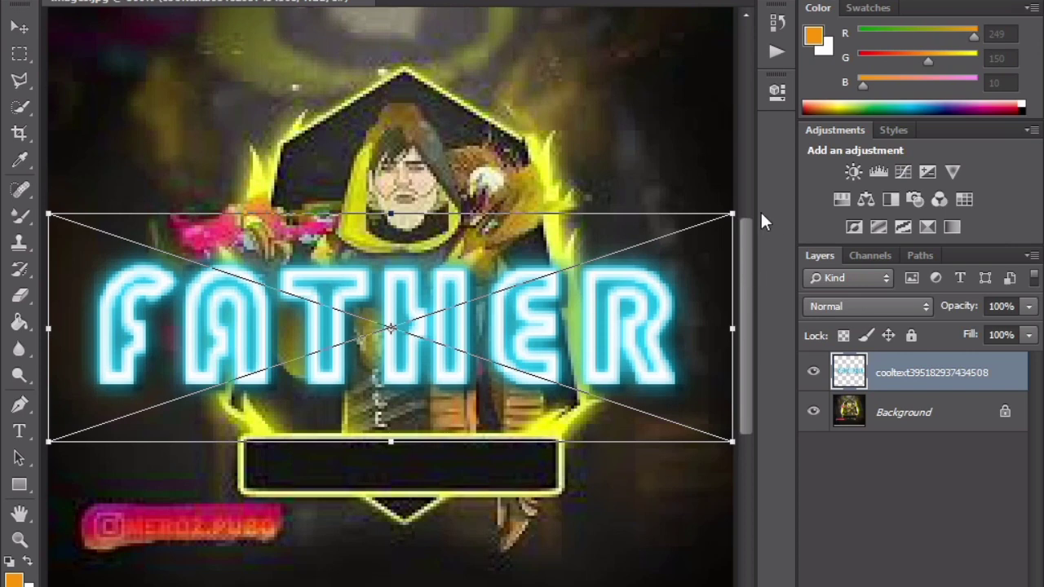
{"action": "left_click_drag", "start_coordinate": [732, 211], "coordinate": [419, 338]}
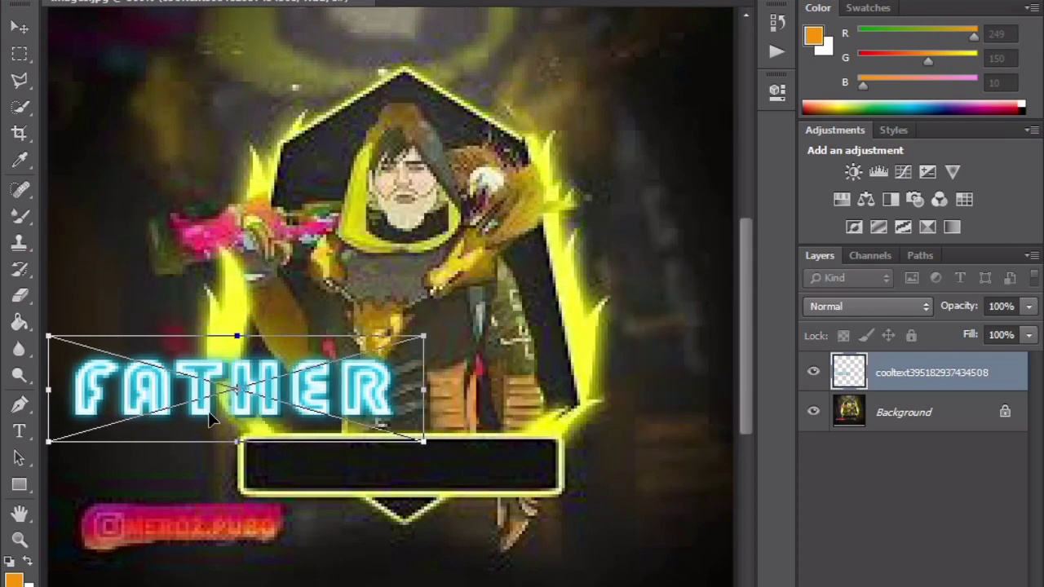
{"action": "left_click_drag", "start_coordinate": [253, 374], "coordinate": [392, 448]}
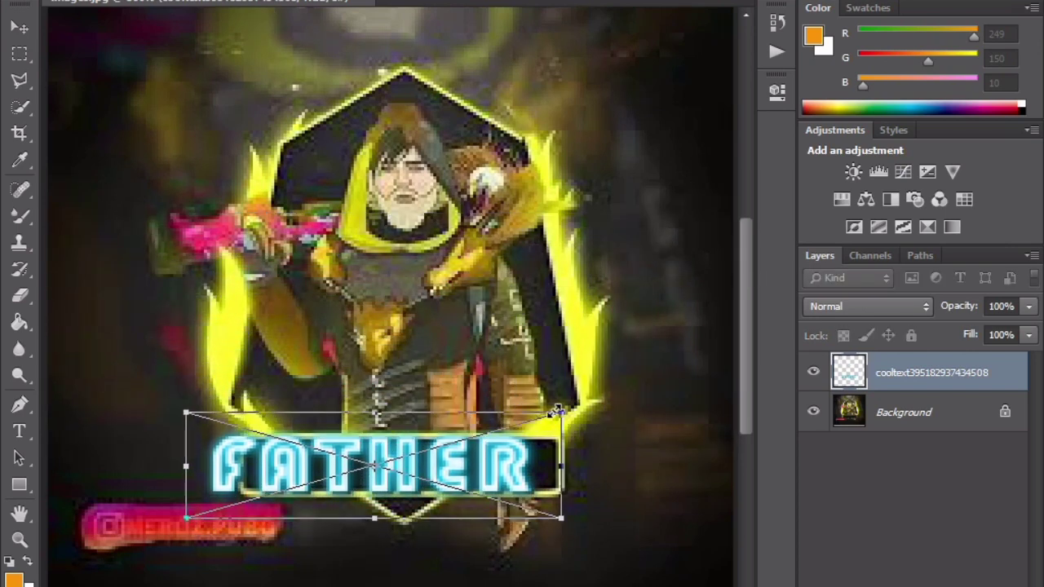
{"action": "left_click_drag", "start_coordinate": [537, 418], "coordinate": [417, 454]}
{"action": "left_click_drag", "start_coordinate": [373, 483], "coordinate": [463, 467]}
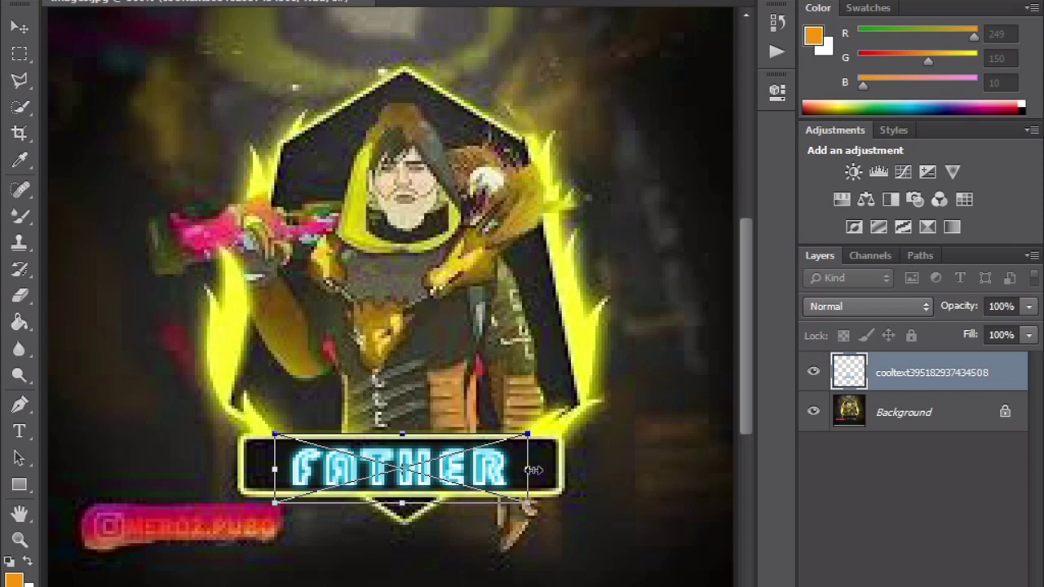
{"action": "left_click_drag", "start_coordinate": [531, 470], "coordinate": [543, 470]}
{"action": "left_click_drag", "start_coordinate": [275, 470], "coordinate": [259, 471]}
{"action": "left_click_drag", "start_coordinate": [403, 504], "coordinate": [403, 499]}
{"action": "key", "text": "Return"}
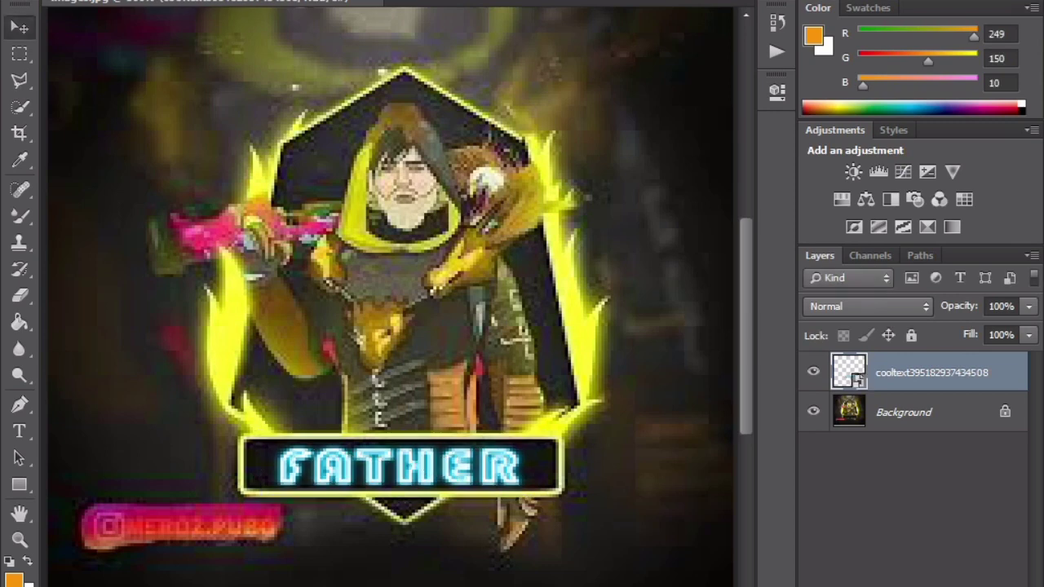
Save the yellow-flame logo as a JPEG named ss with the offered quality options
{"action": "key", "text": "ctrl+minus"}
{"action": "key", "text": "ctrl+minus"}
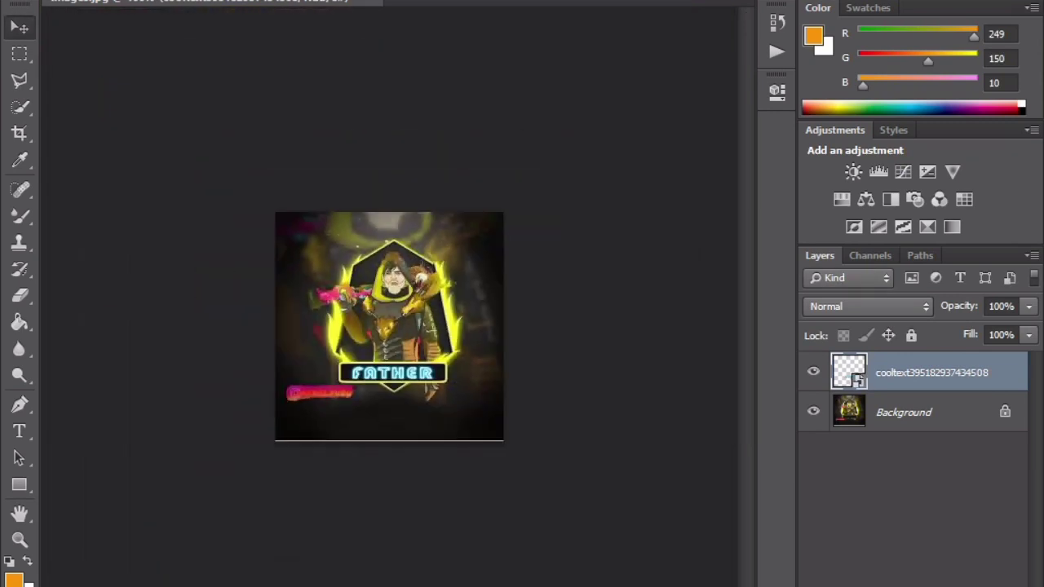
{"action": "key", "text": "alt+f"}
{"action": "left_click", "coordinate": [83, 123]}
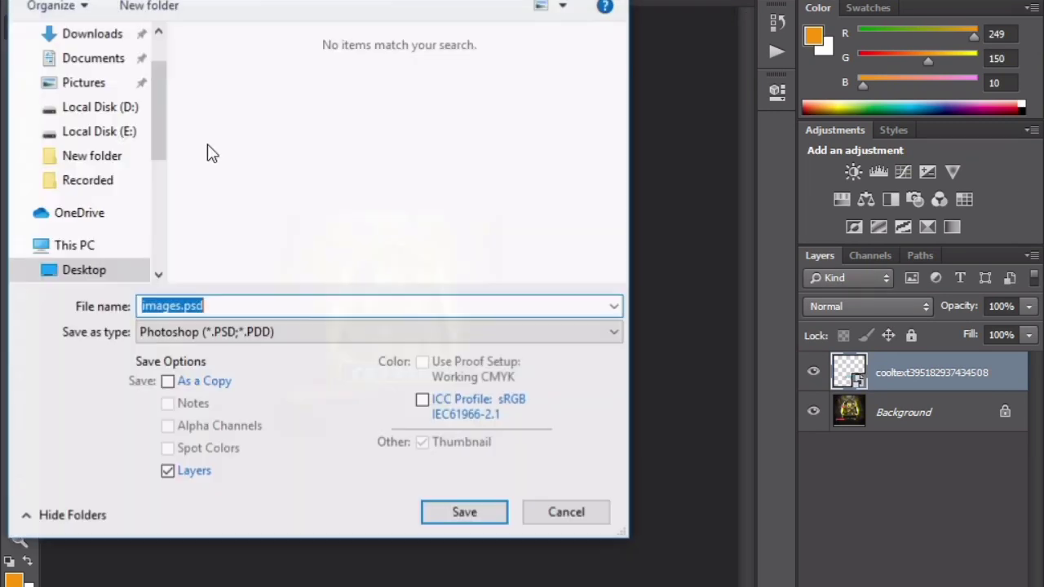
{"action": "left_click", "coordinate": [275, 334]}
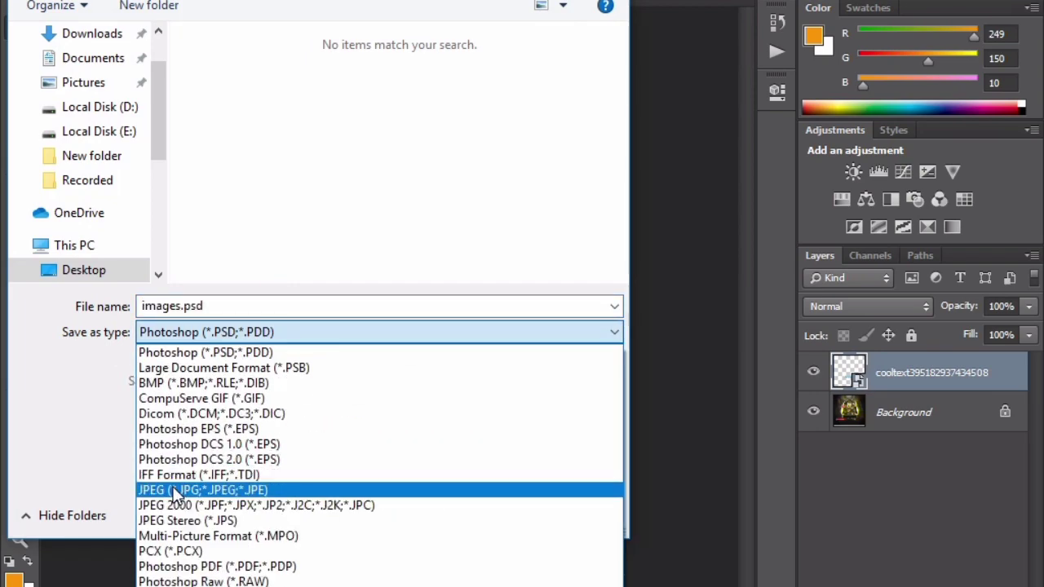
{"action": "left_click", "coordinate": [176, 490]}
{"action": "left_click", "coordinate": [317, 307]}
{"action": "type", "text": "ss"}
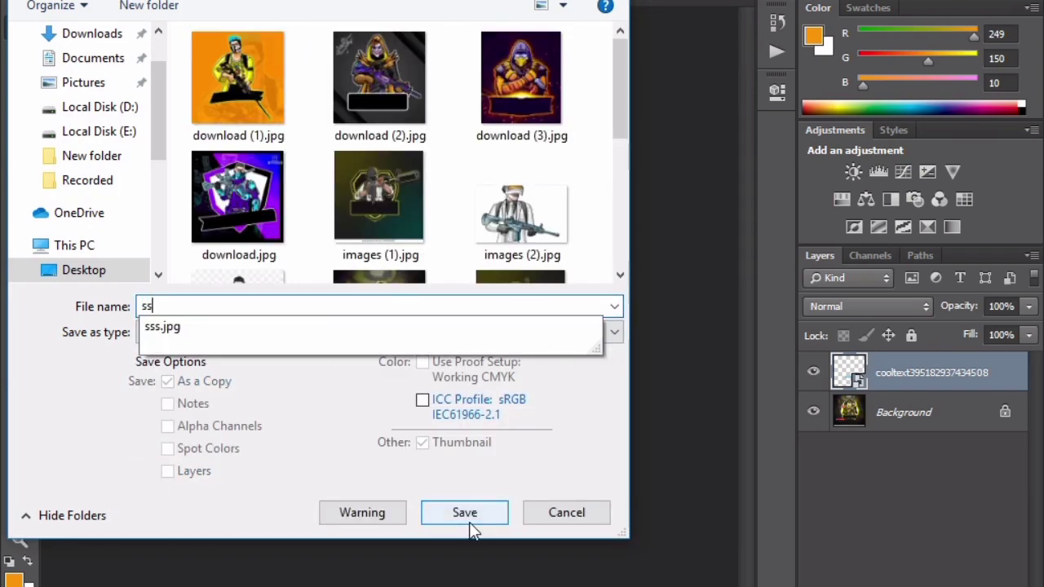
{"action": "left_click", "coordinate": [469, 522]}
{"action": "left_click", "coordinate": [655, 108]}
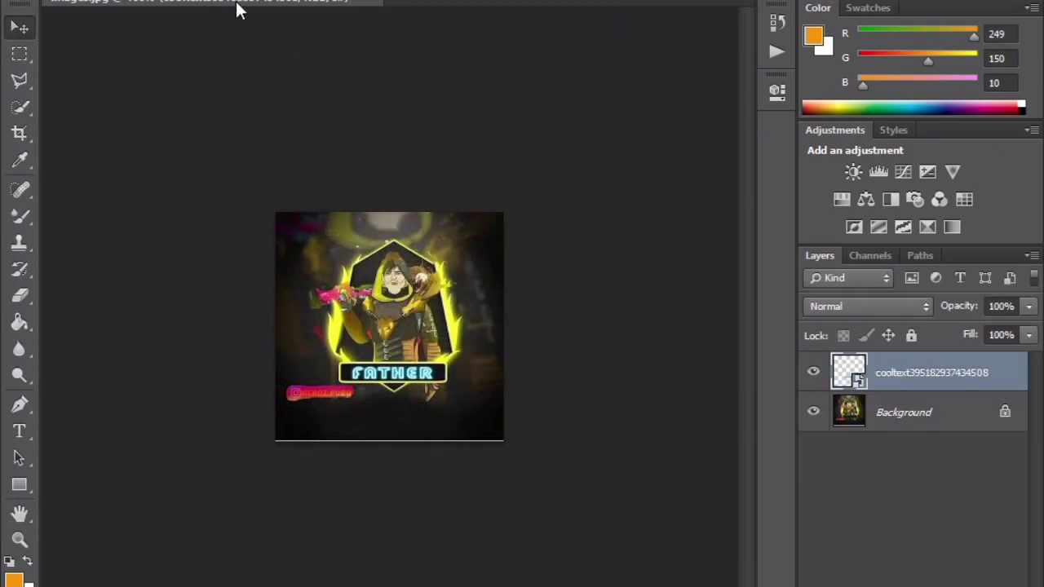
Close the yellow-flame logo without saving changes and open download (1).jpg, the orange character logo with a blank black banner
{"action": "left_click", "coordinate": [379, 4]}
{"action": "left_click", "coordinate": [587, 220]}
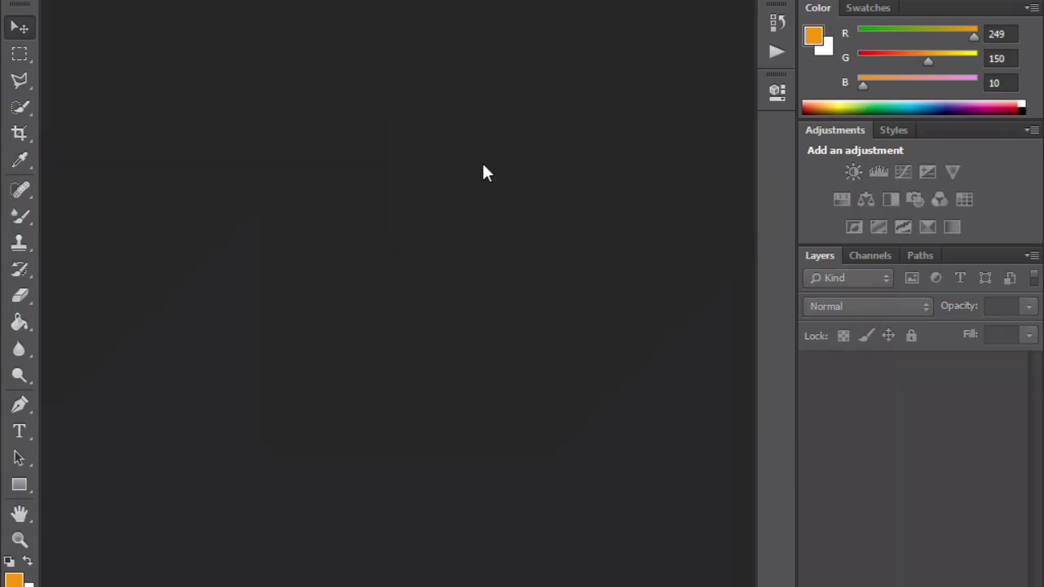
{"action": "key", "text": "alt+f"}
{"action": "key", "text": "o"}
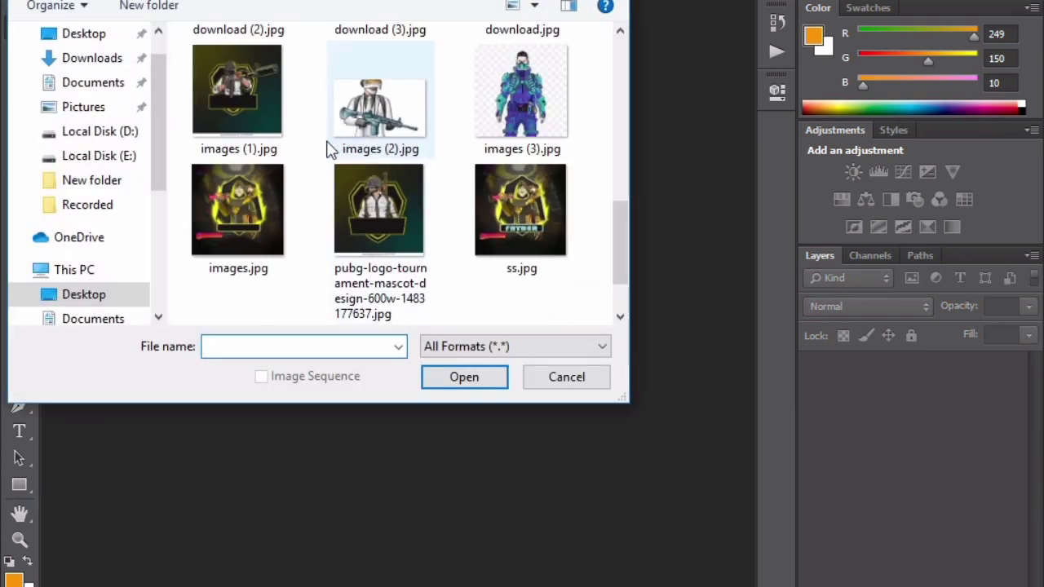
{"action": "scroll", "coordinate": [331, 151], "scroll_direction": "up", "scroll_amount": 2}
{"action": "scroll", "coordinate": [330, 152], "scroll_direction": "up", "scroll_amount": 1}
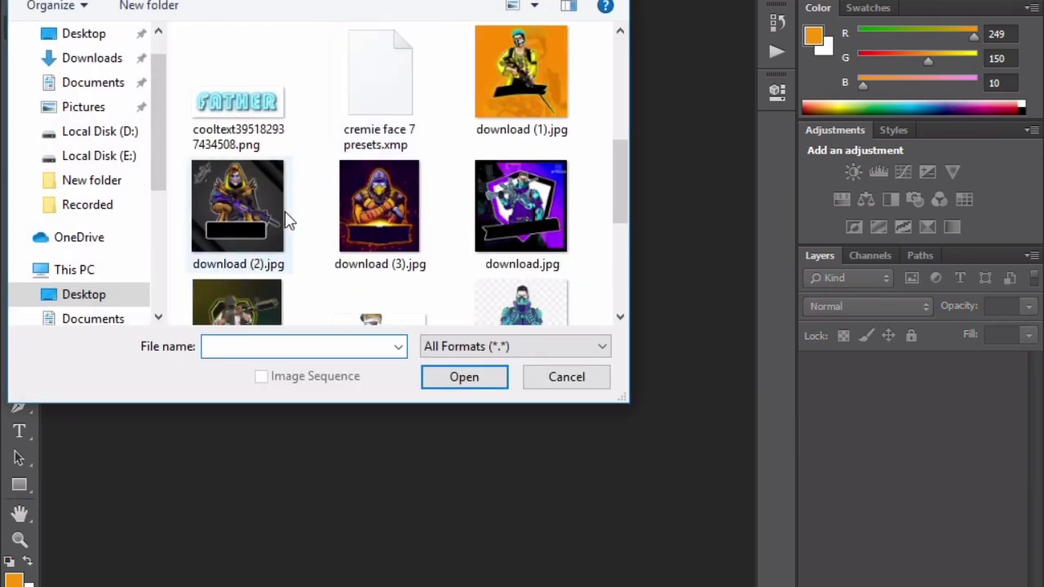
{"action": "double_click", "coordinate": [478, 76]}
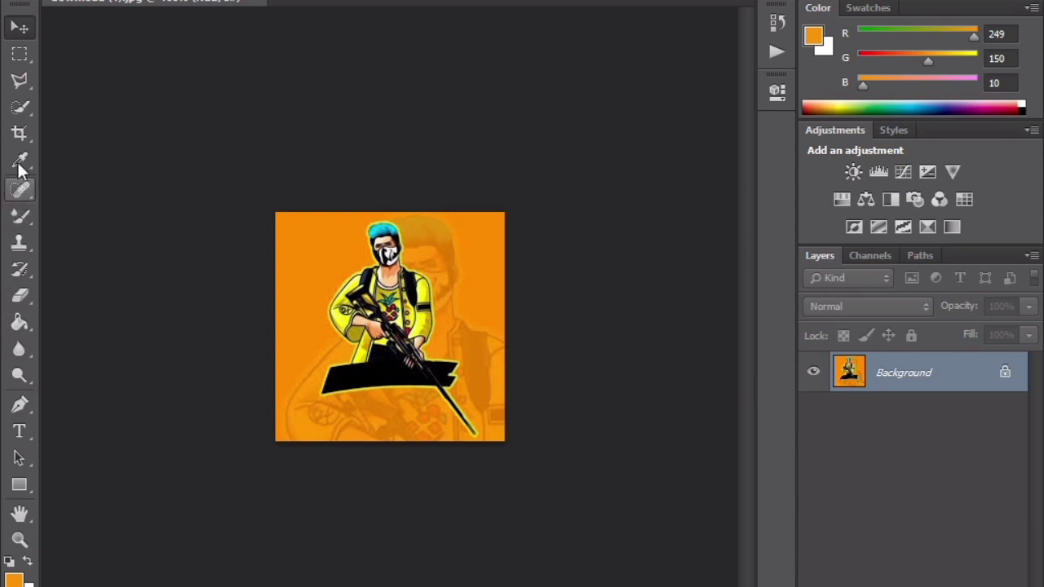
Place cooltext395182937434508.png as an embedded image in the orange logo document
{"action": "left_click", "coordinate": [19, 139]}
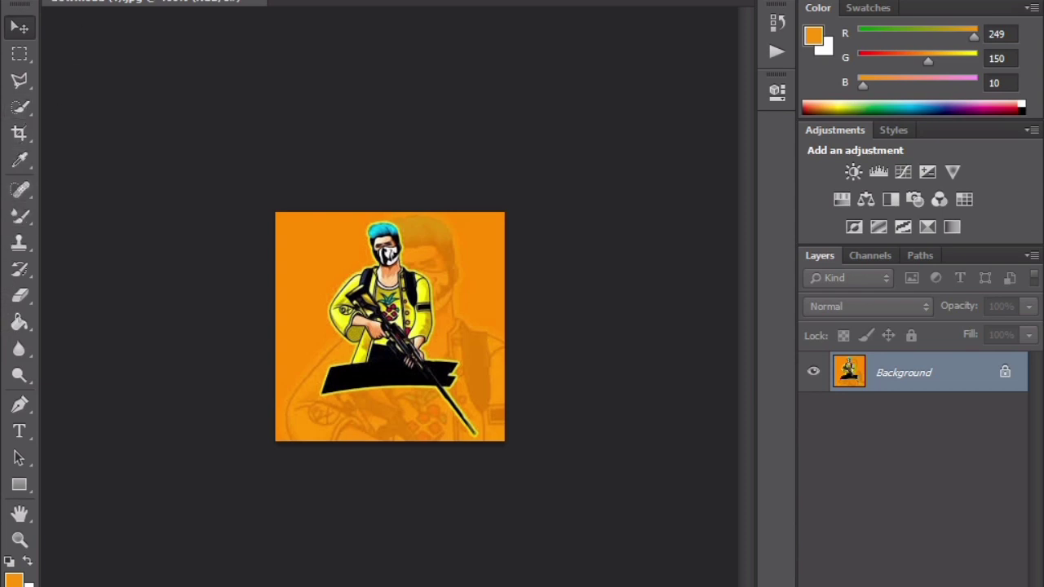
{"action": "left_click", "coordinate": [54, 2]}
{"action": "left_click", "coordinate": [143, 230]}
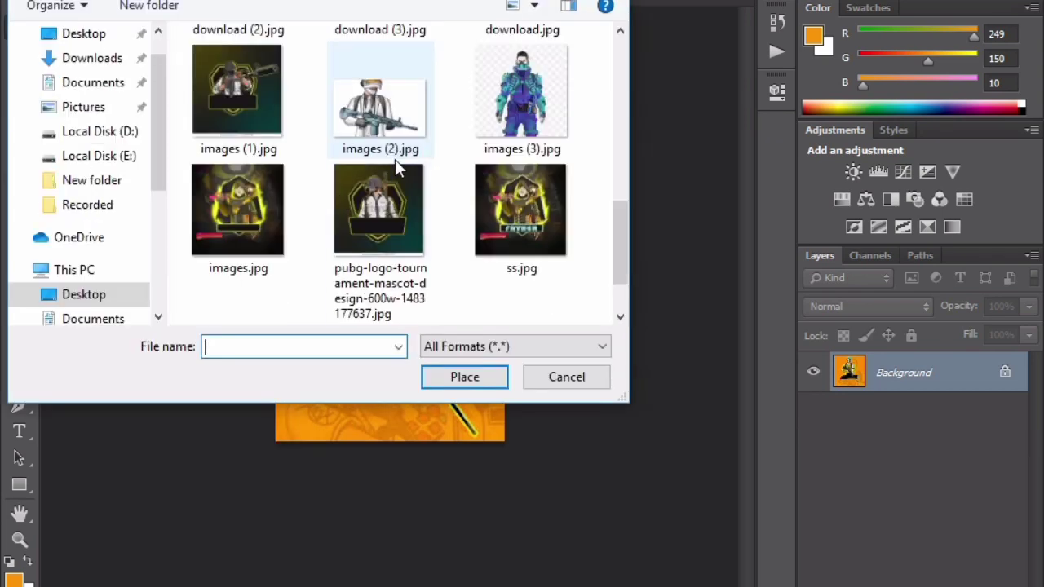
{"action": "scroll", "coordinate": [300, 161], "scroll_direction": "up", "scroll_amount": 3}
{"action": "double_click", "coordinate": [275, 144]}
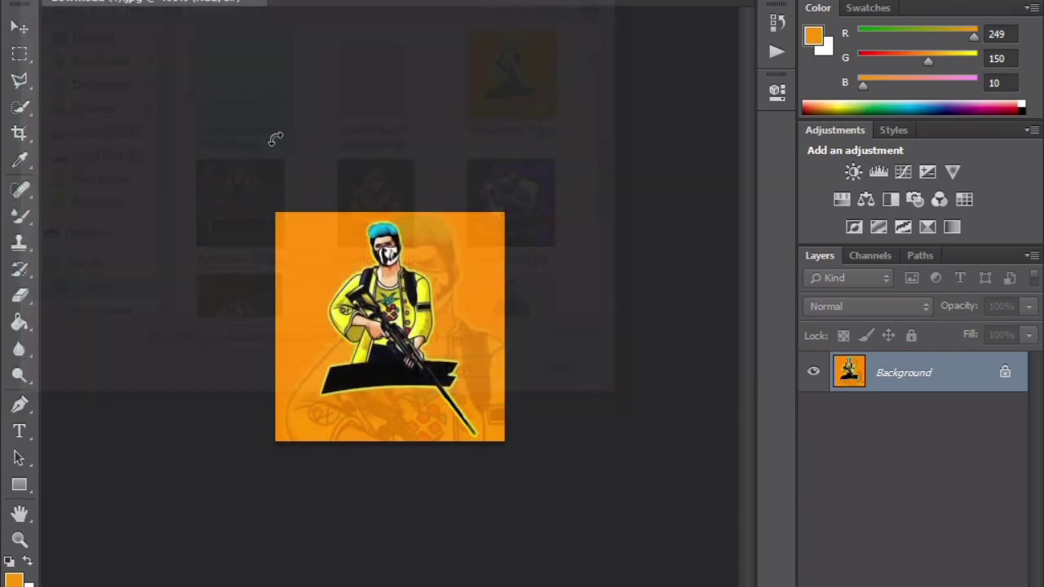
Shrink the placed FATHER text, center it on the black banner of the orange logo, and commit the placement
{"action": "key", "text": "ctrl+plus"}
{"action": "key", "text": "ctrl+plus"}
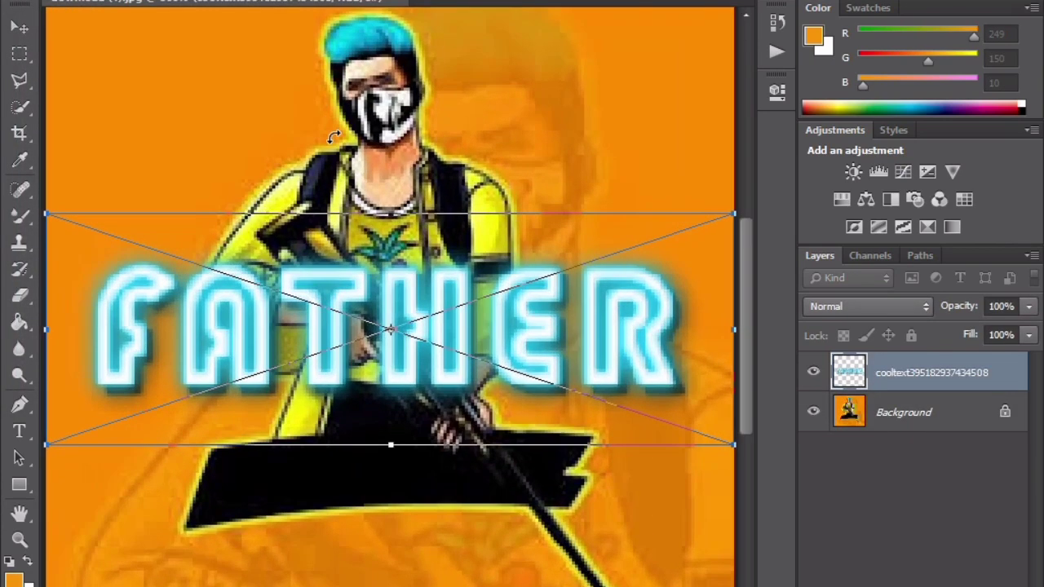
{"action": "left_click_drag", "start_coordinate": [478, 315], "coordinate": [431, 329]}
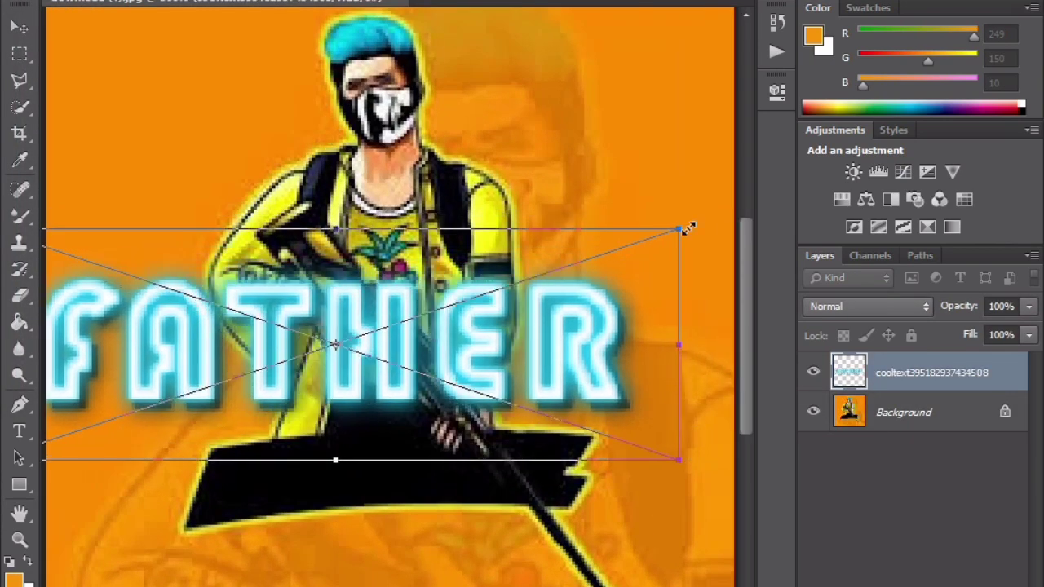
{"action": "left_click_drag", "start_coordinate": [687, 228], "coordinate": [466, 296]}
{"action": "left_click_drag", "start_coordinate": [317, 344], "coordinate": [450, 425]}
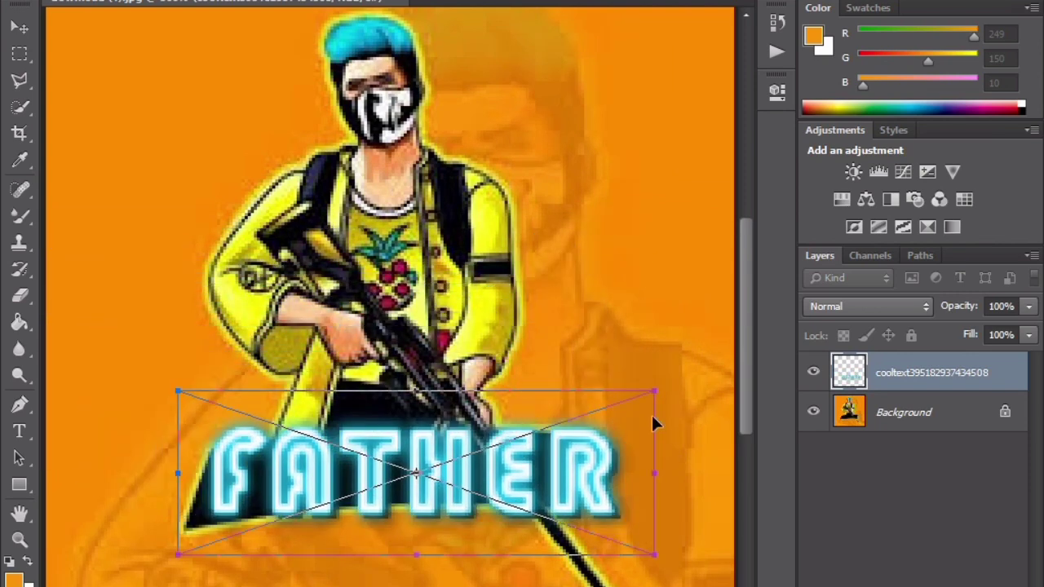
{"action": "left_click_drag", "start_coordinate": [652, 385], "coordinate": [501, 457]}
{"action": "left_click_drag", "start_coordinate": [450, 495], "coordinate": [496, 466]}
{"action": "mouse_move", "coordinate": [217, 425]}
{"action": "left_mouse_down"}
{"action": "mouse_move", "coordinate": [228, 434]}
{"action": "mouse_move", "coordinate": [218, 427]}
{"action": "left_mouse_up"}
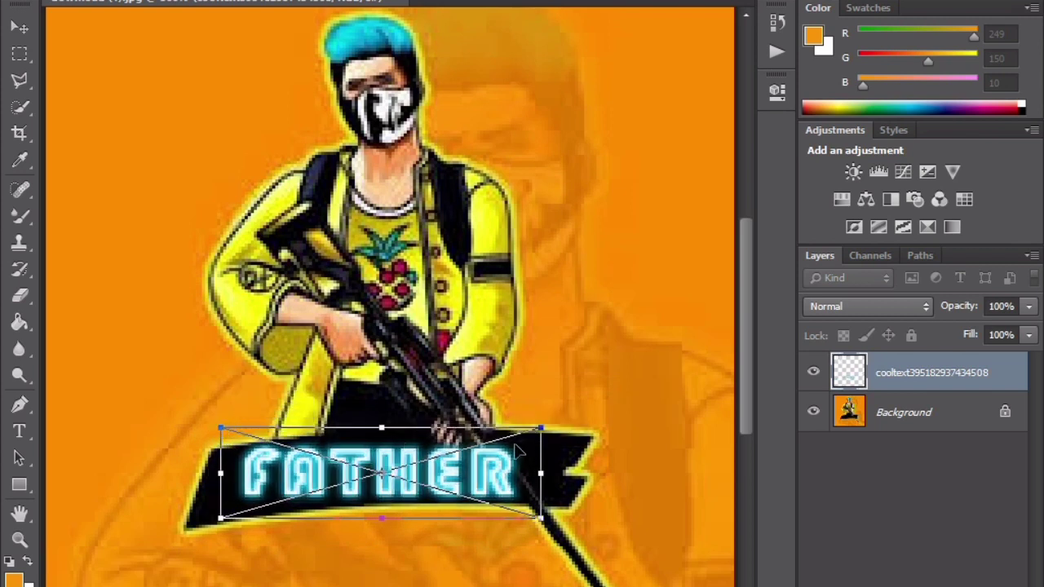
{"action": "left_click_drag", "start_coordinate": [537, 441], "coordinate": [549, 441]}
{"action": "key", "text": "Return"}
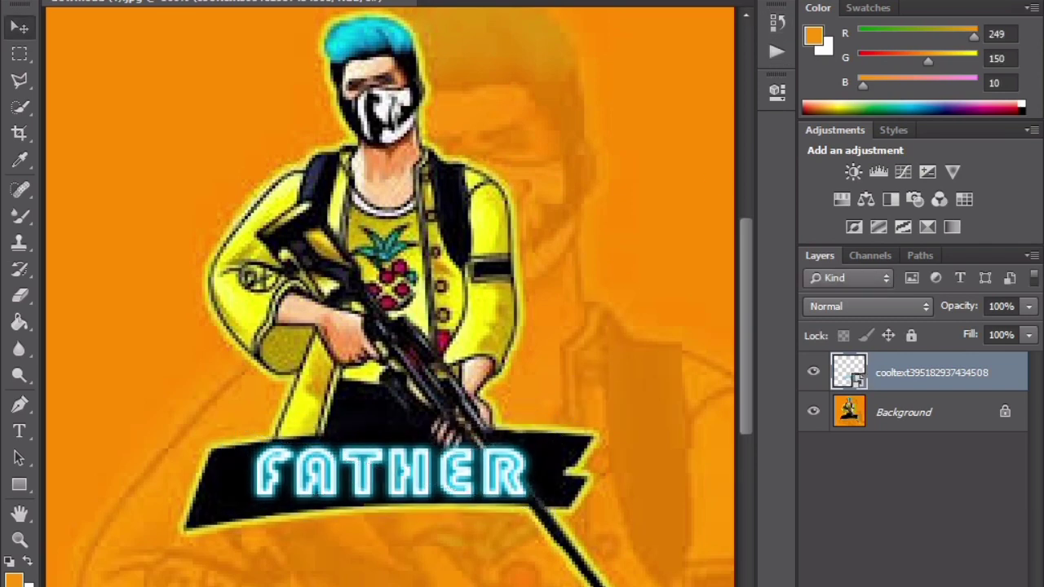
{"action": "key", "text": "ctrl+minus"}
{"action": "key", "text": "ctrl+minus"}
{"action": "key", "text": "ctrl+minus"}
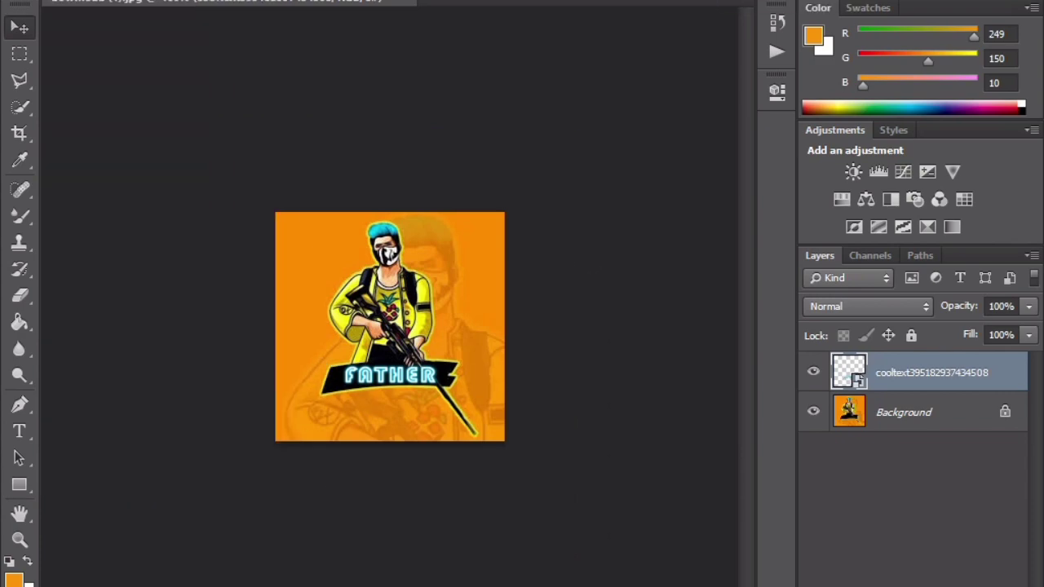
Save the orange logo as a JPEG at Maximum quality 12 without replacing the existing ss.jpg
{"action": "key", "text": "alt+f"}
{"action": "left_click", "coordinate": [122, 122]}
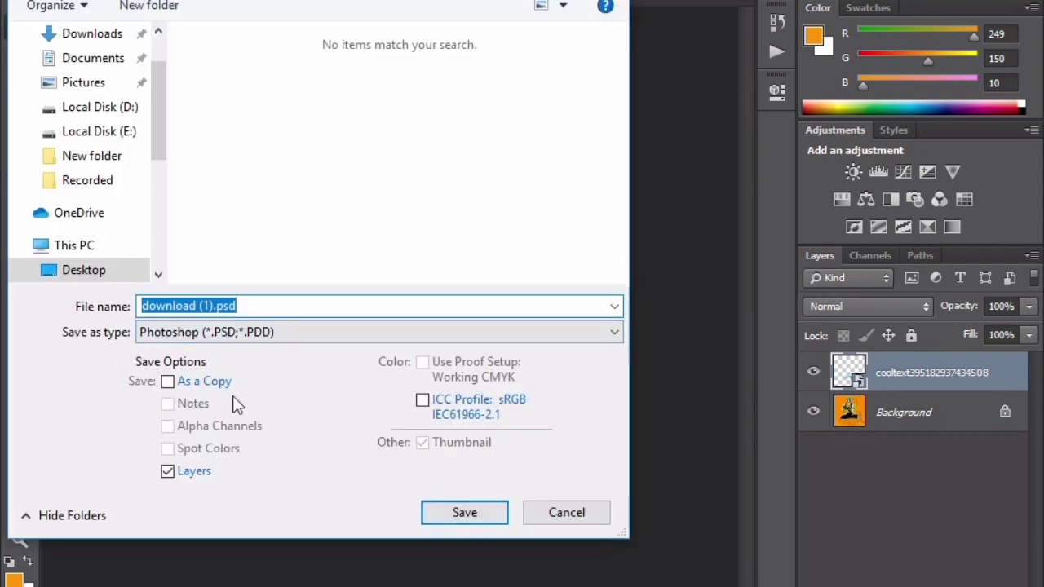
{"action": "left_click", "coordinate": [505, 332]}
{"action": "scroll", "coordinate": [326, 424], "scroll_direction": "up", "scroll_amount": 3}
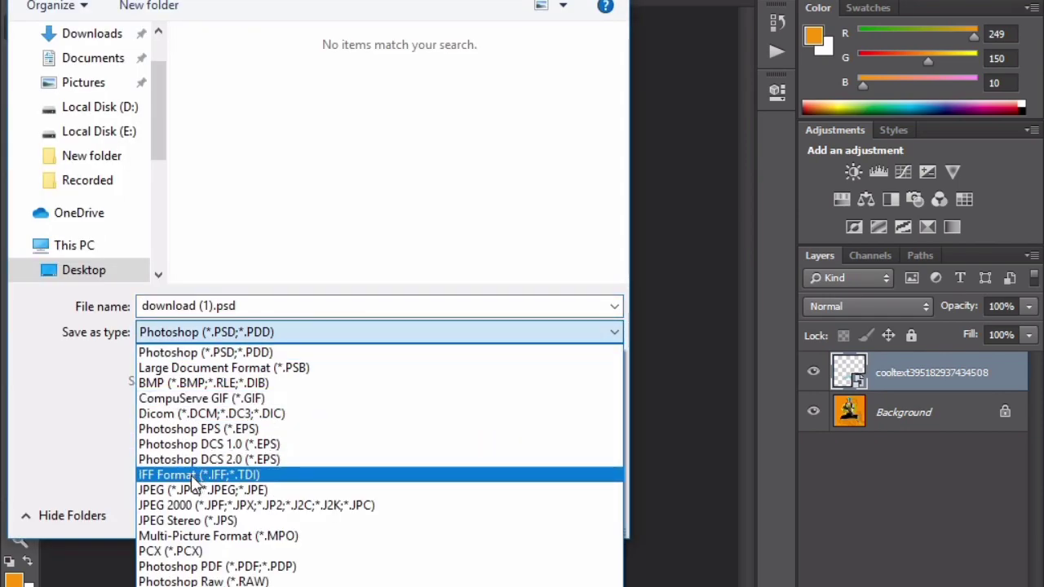
{"action": "left_click", "coordinate": [184, 488]}
{"action": "key", "text": "shift+Tab"}
{"action": "type", "text": "ss"}
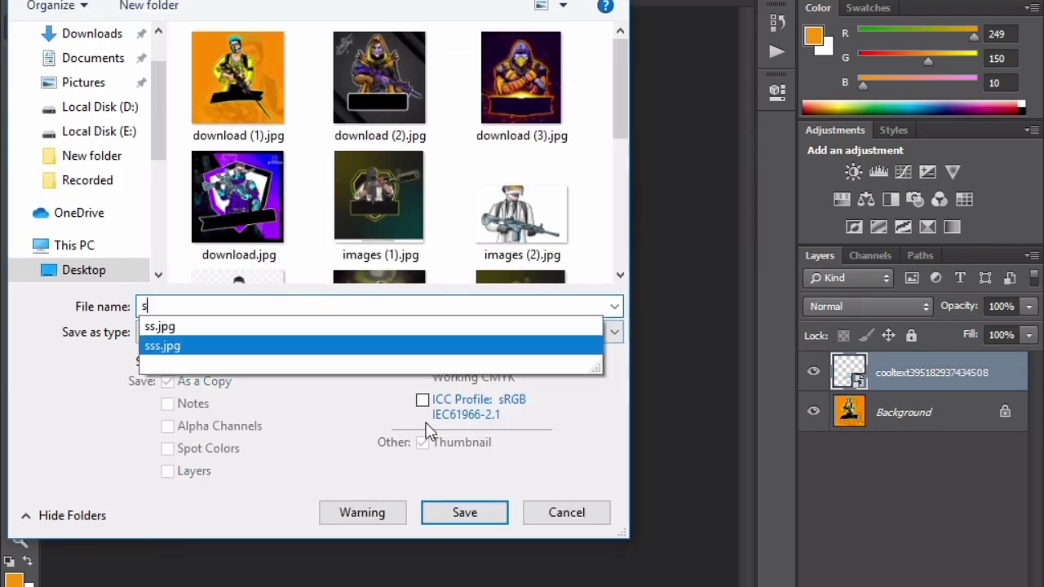
{"action": "left_click", "coordinate": [507, 519]}
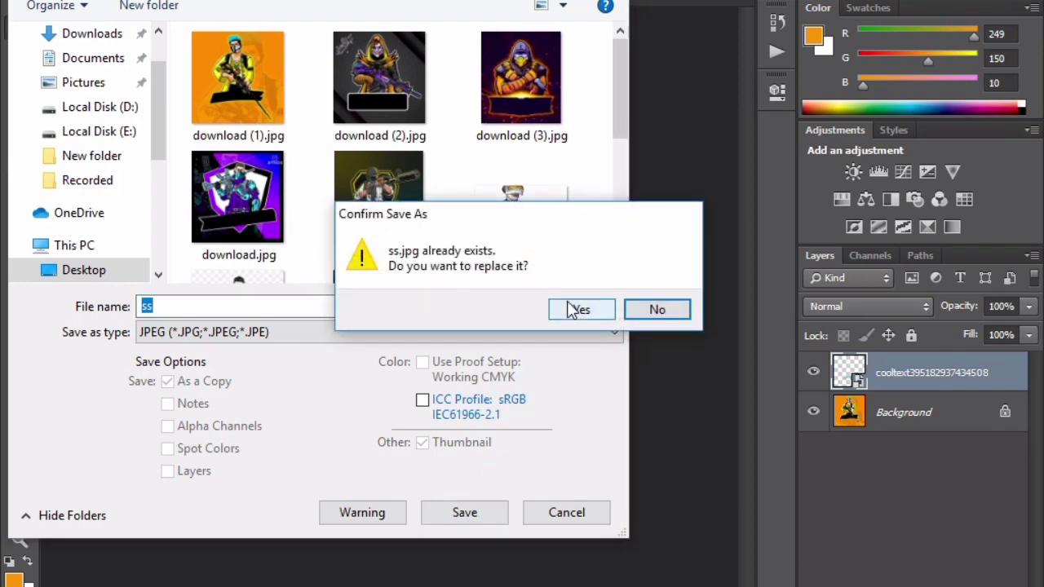
{"action": "left_click", "coordinate": [639, 310]}
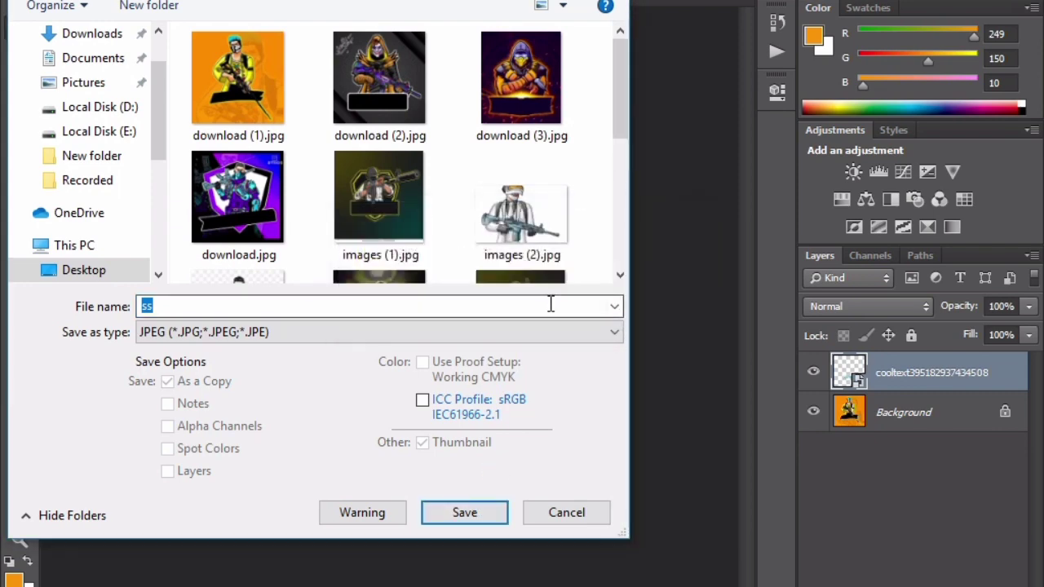
{"action": "left_click", "coordinate": [487, 520]}
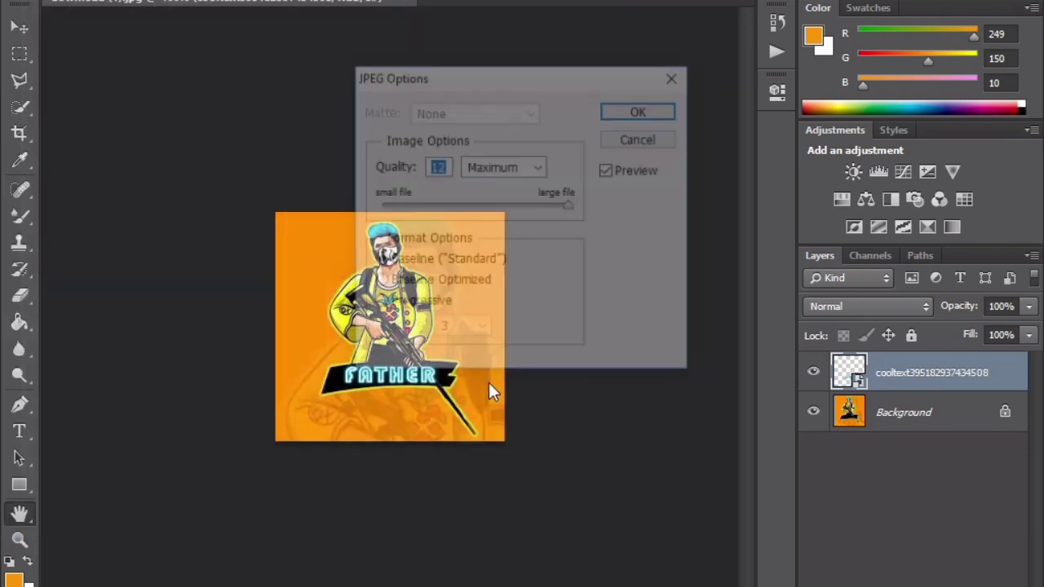
{"action": "left_click", "coordinate": [625, 110]}
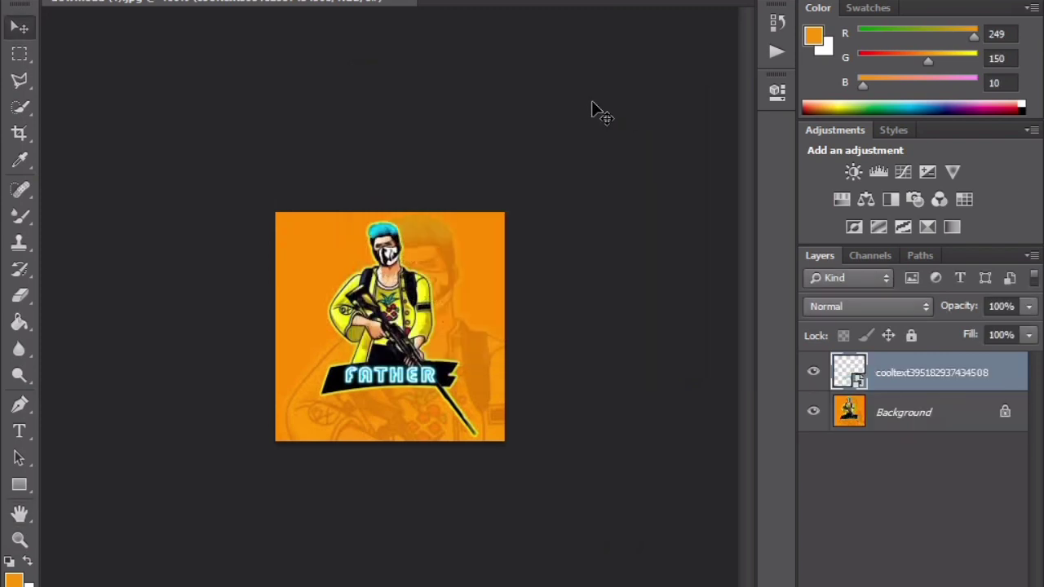
Close the orange logo without saving changes and open download (2).jpg, the hooded joker logo with a blank white-bordered banner
{"action": "left_click", "coordinate": [411, 5]}
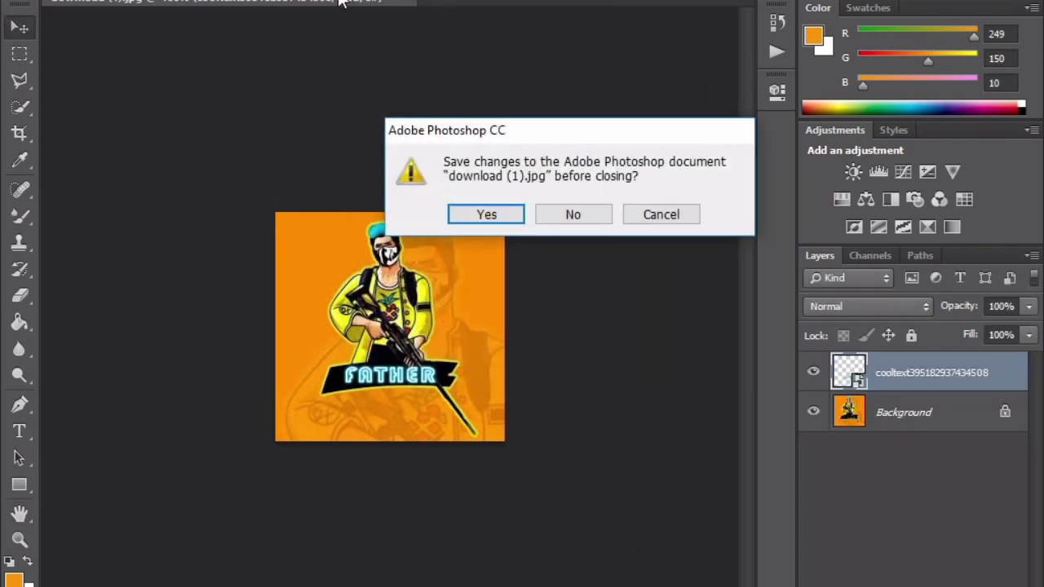
{"action": "left_click", "coordinate": [571, 213]}
{"action": "key", "text": "alt+f"}
{"action": "key", "text": "ctrl+o"}
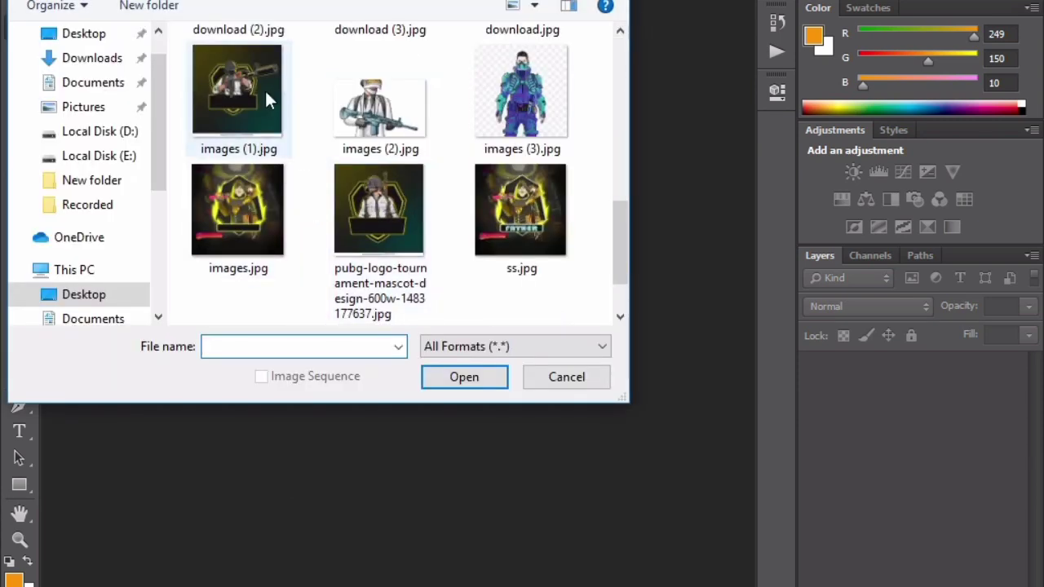
{"action": "scroll", "coordinate": [269, 94], "scroll_direction": "up", "scroll_amount": 3}
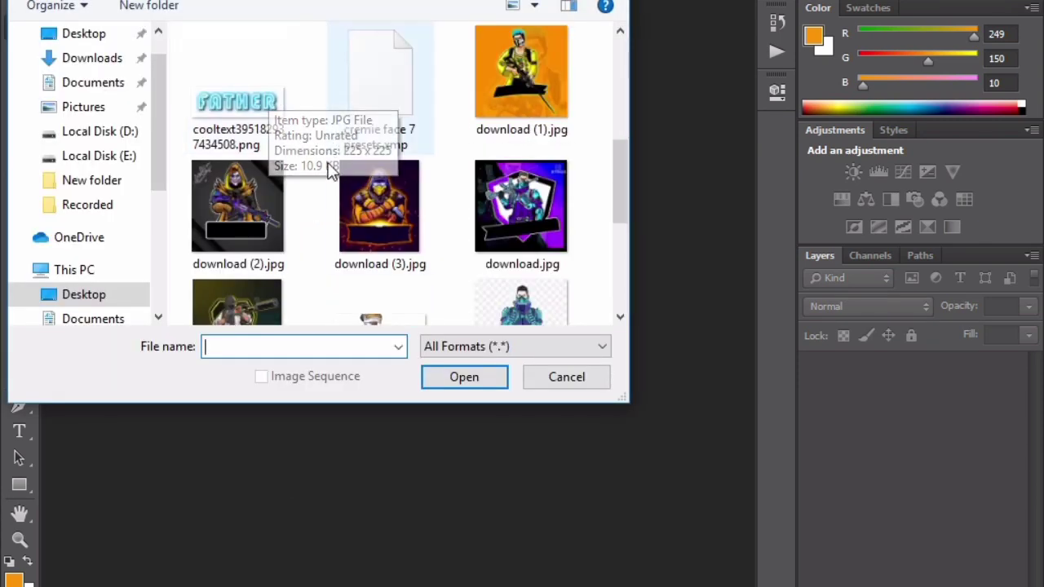
{"action": "double_click", "coordinate": [266, 225]}
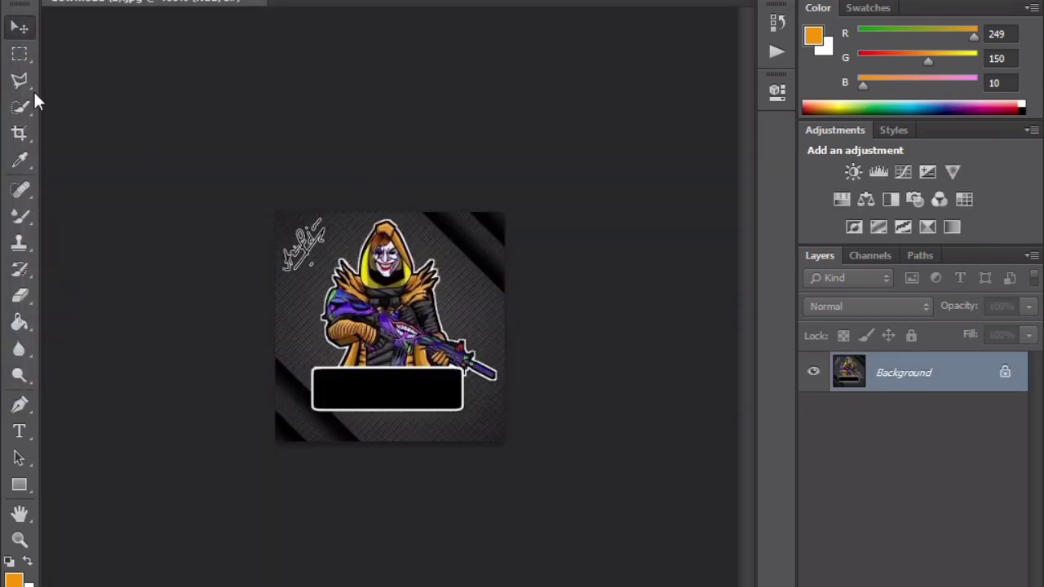
Place cooltext395182937434508.png as an embedded image in the hooded joker logo document
{"action": "left_click", "coordinate": [49, 0]}
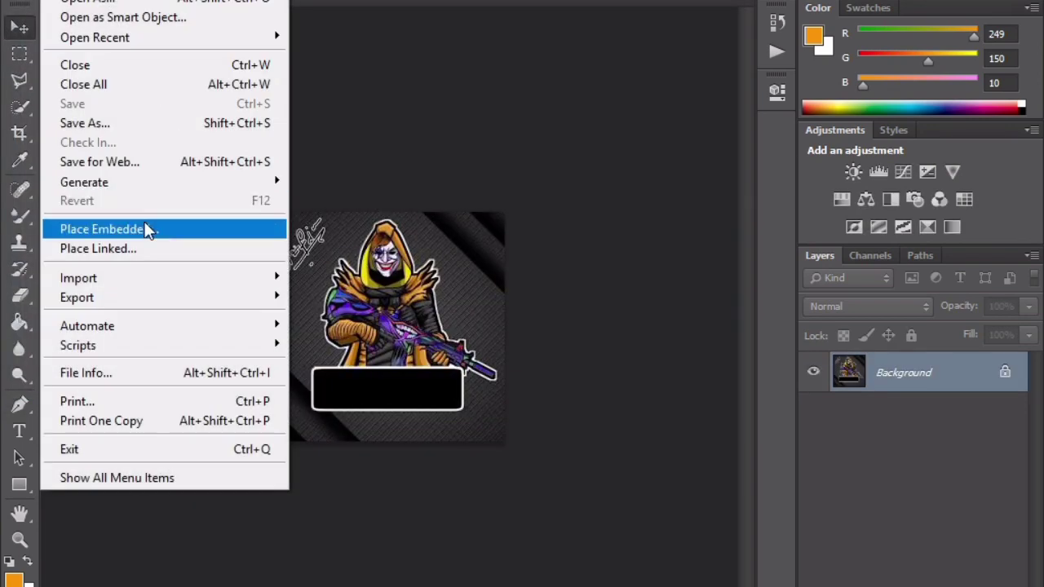
{"action": "left_click", "coordinate": [144, 220]}
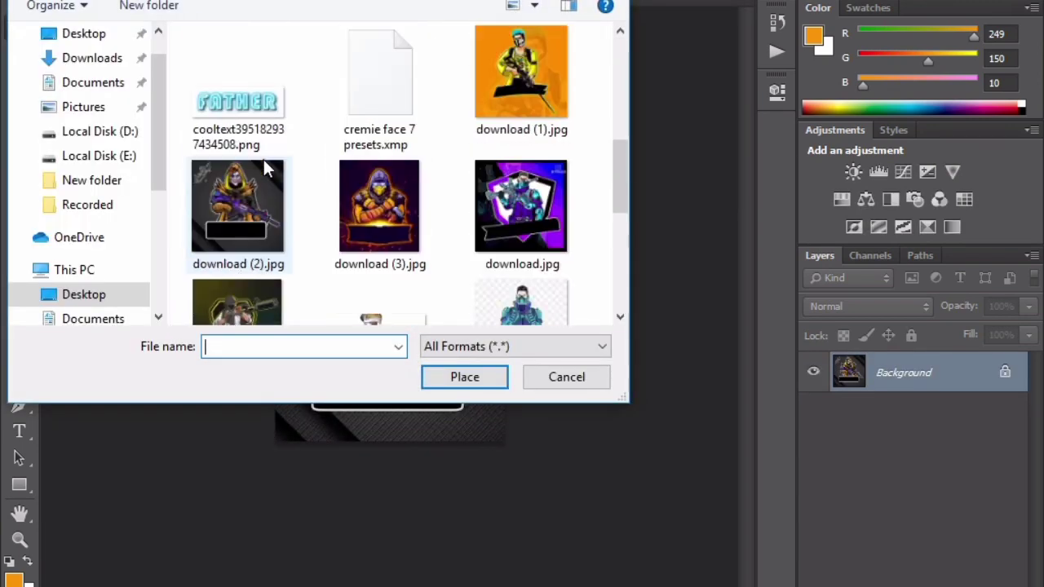
{"action": "double_click", "coordinate": [263, 160]}
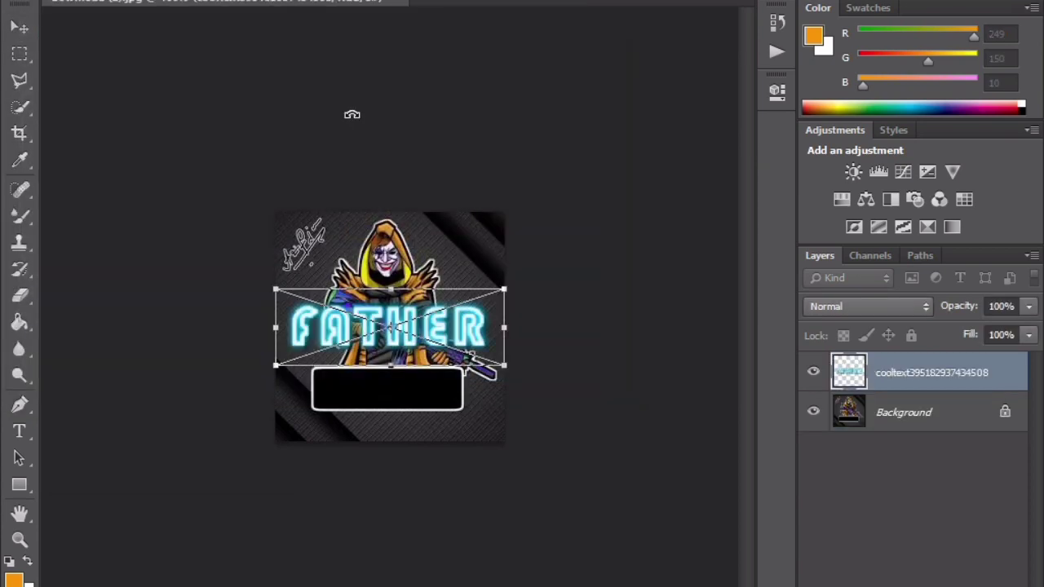
Shrink and narrow the placed FATHER text, center it inside the white-bordered banner, and commit the placement
{"action": "key", "text": "ctrl+plus"}
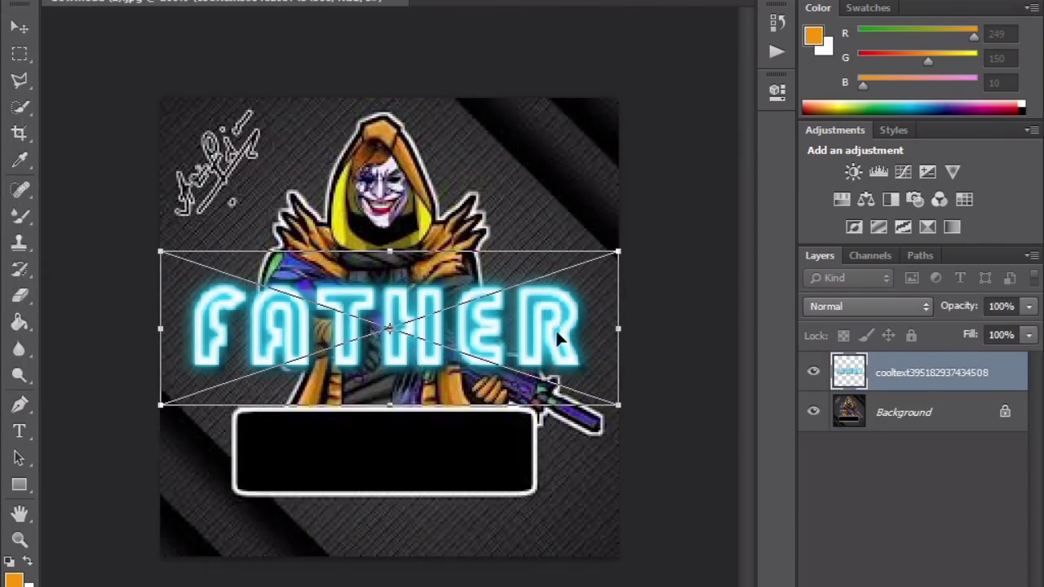
{"action": "left_click_drag", "start_coordinate": [618, 255], "coordinate": [532, 300]}
{"action": "left_click_drag", "start_coordinate": [470, 348], "coordinate": [506, 438]}
{"action": "left_click_drag", "start_coordinate": [576, 447], "coordinate": [519, 447]}
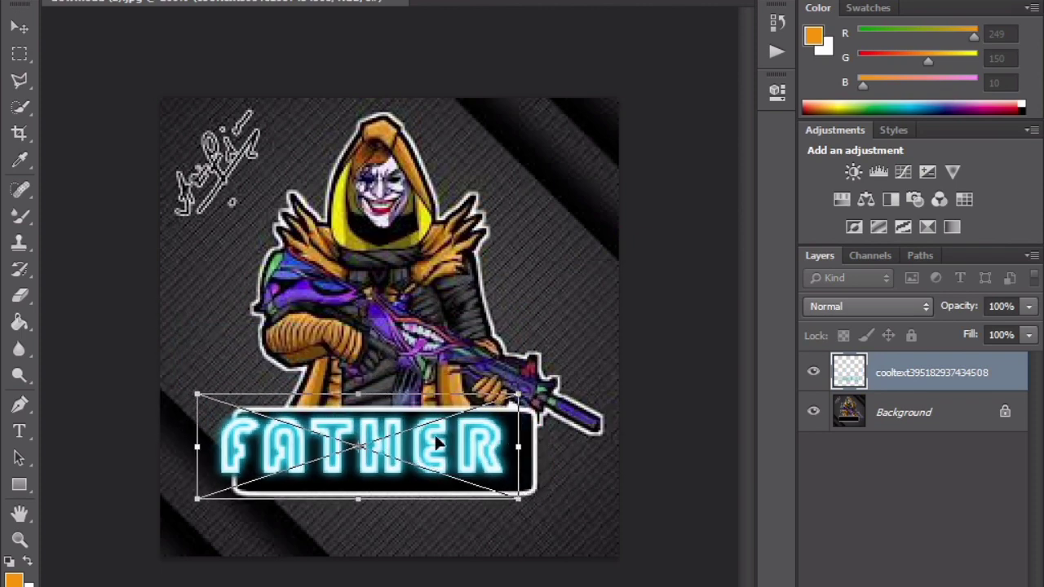
{"action": "left_click_drag", "start_coordinate": [197, 438], "coordinate": [230, 440]}
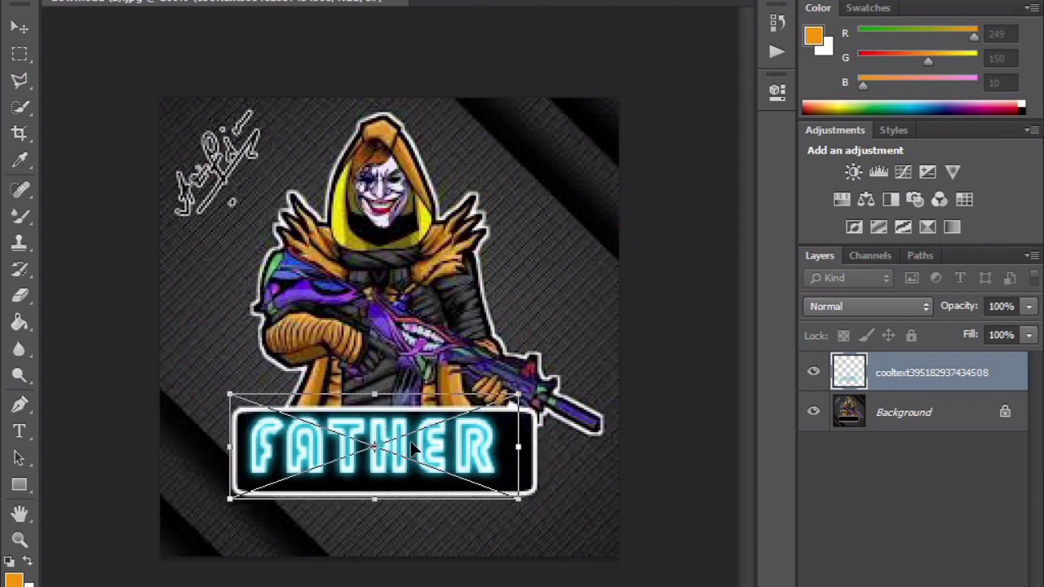
{"action": "left_click_drag", "start_coordinate": [414, 451], "coordinate": [432, 453]}
{"action": "key", "text": "Return"}
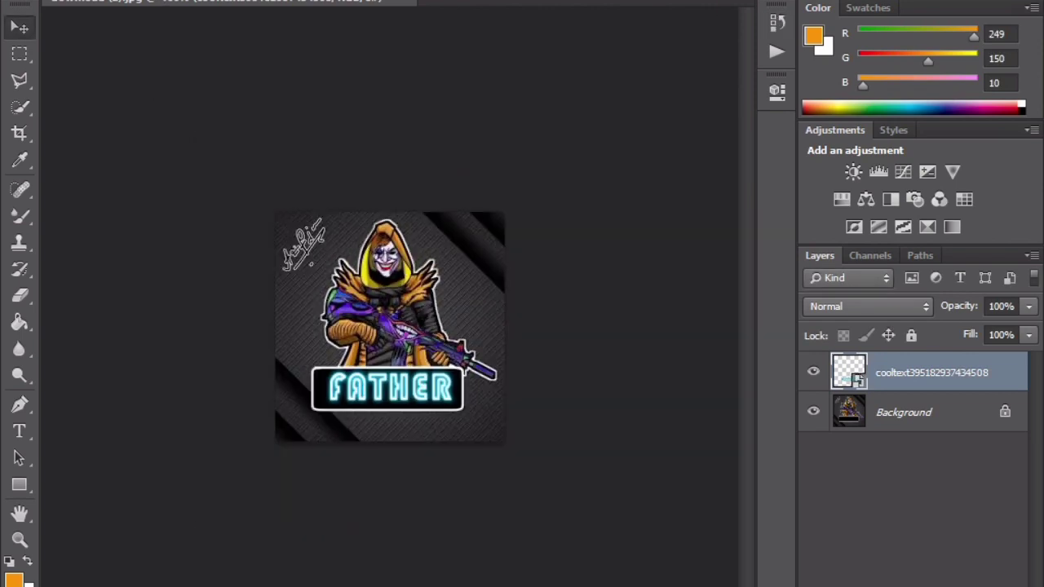
{"action": "key", "text": "alt+space"}
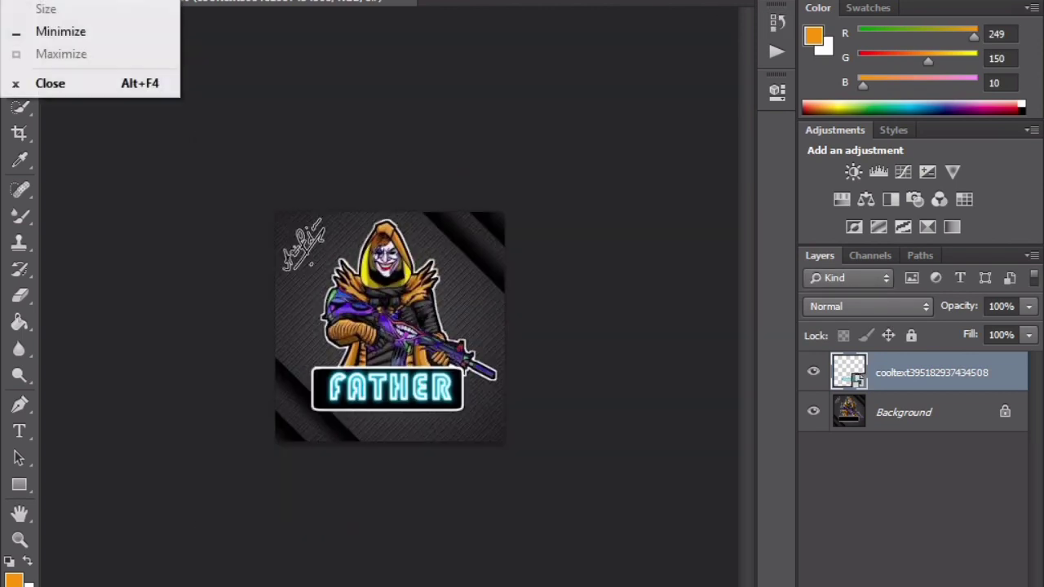
{"action": "key", "text": "Escape"}
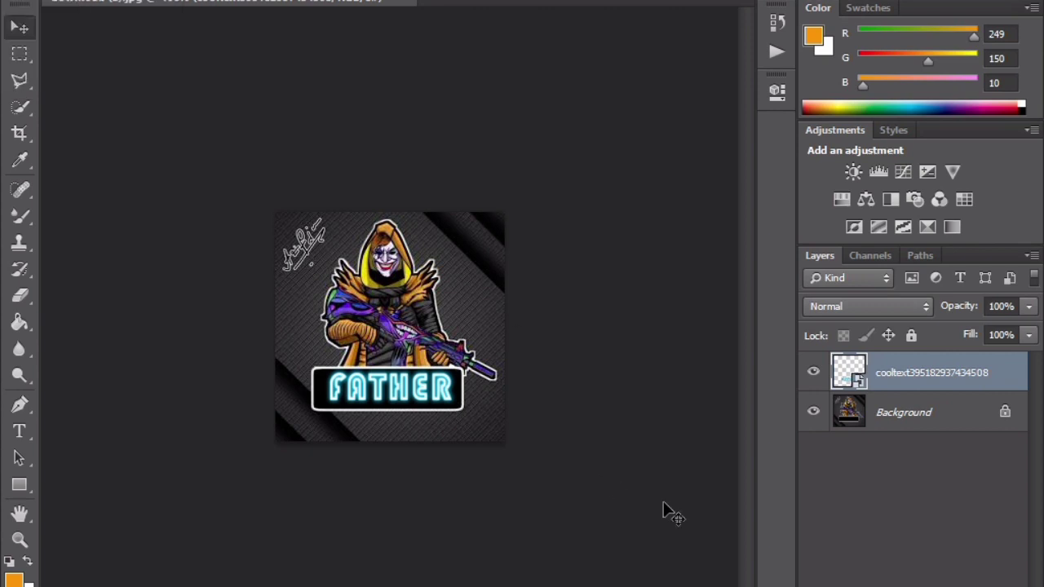